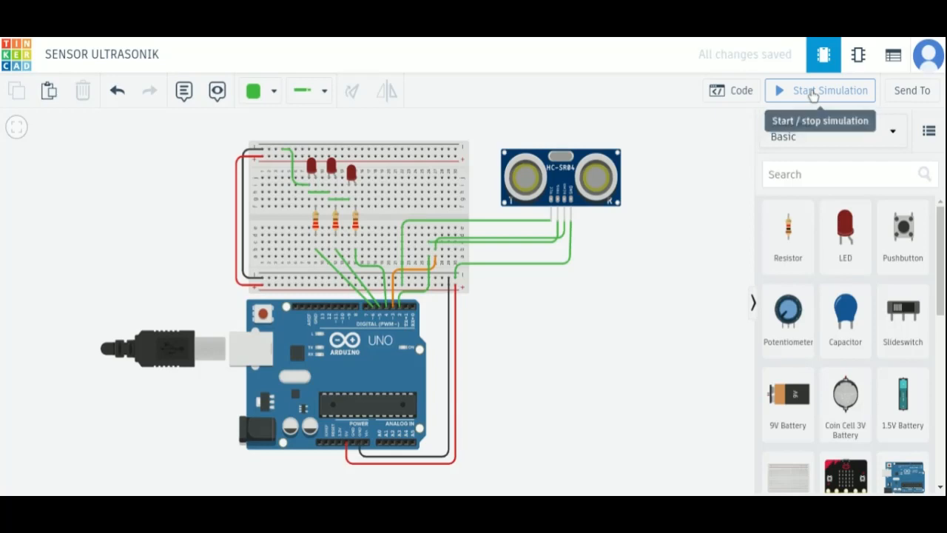
Start the ultrasonic circuit's simulation and move the distance sensor's target to about 79.6 cm
{"action": "left_click", "coordinate": [812, 91]}
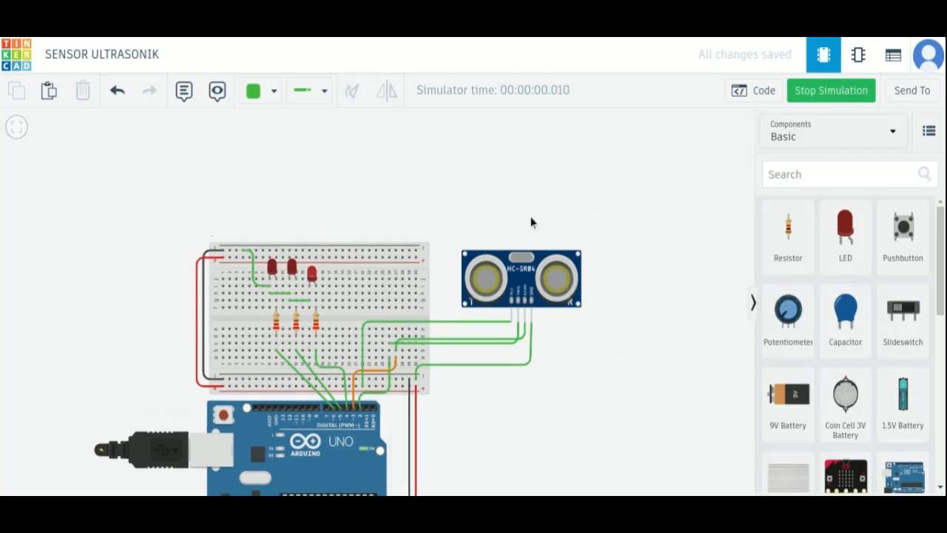
{"action": "left_click", "coordinate": [492, 280]}
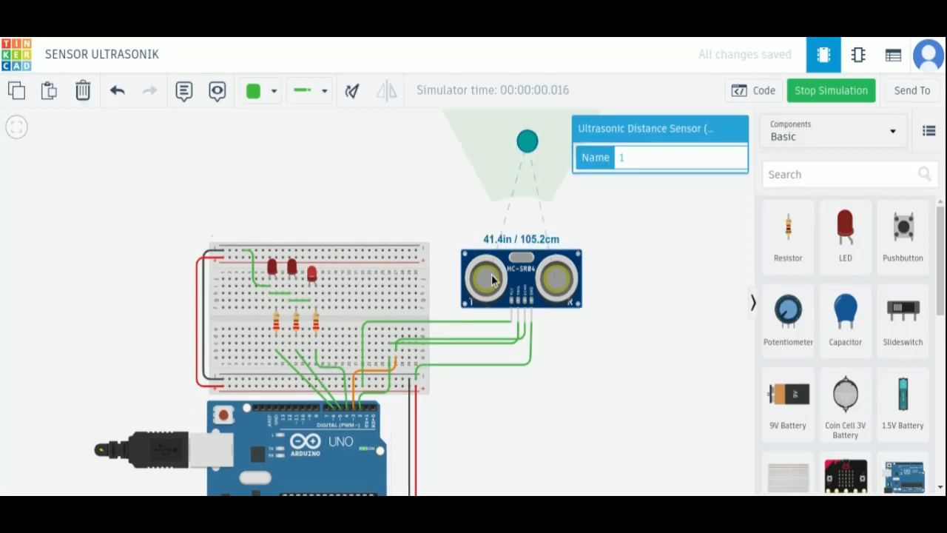
{"action": "mouse_move", "coordinate": [526, 143]}
{"action": "left_mouse_down"}
{"action": "mouse_move", "coordinate": [522, 190]}
{"action": "mouse_move", "coordinate": [517, 127]}
{"action": "mouse_move", "coordinate": [518, 232]}
{"action": "mouse_move", "coordinate": [525, 96]}
{"action": "mouse_move", "coordinate": [517, 118]}
{"action": "mouse_move", "coordinate": [529, 116]}
{"action": "mouse_move", "coordinate": [513, 154]}
{"action": "mouse_move", "coordinate": [534, 257]}
{"action": "mouse_move", "coordinate": [494, 204]}
{"action": "mouse_move", "coordinate": [523, 161]}
{"action": "left_mouse_up"}
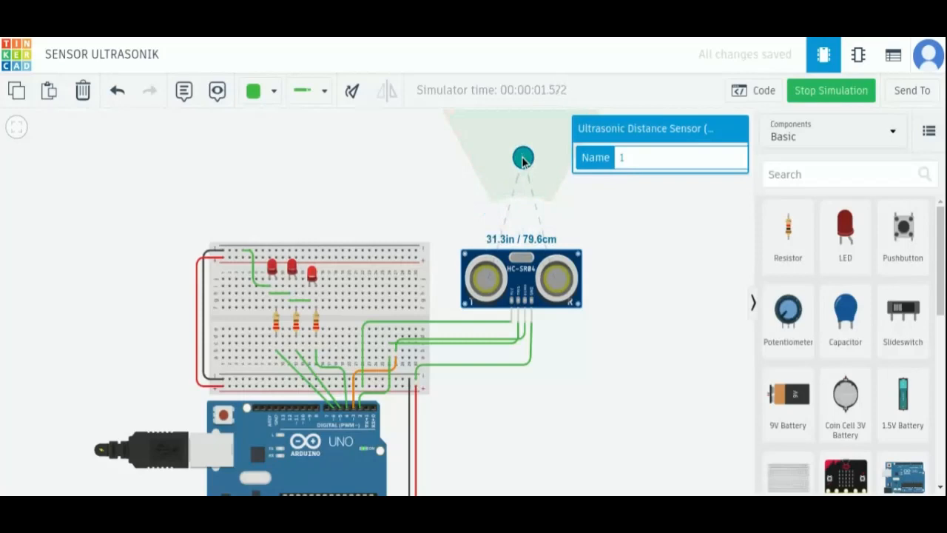
Show the circuit's code with the serial monitor and look through the logged distance messages
{"action": "left_click", "coordinate": [760, 93]}
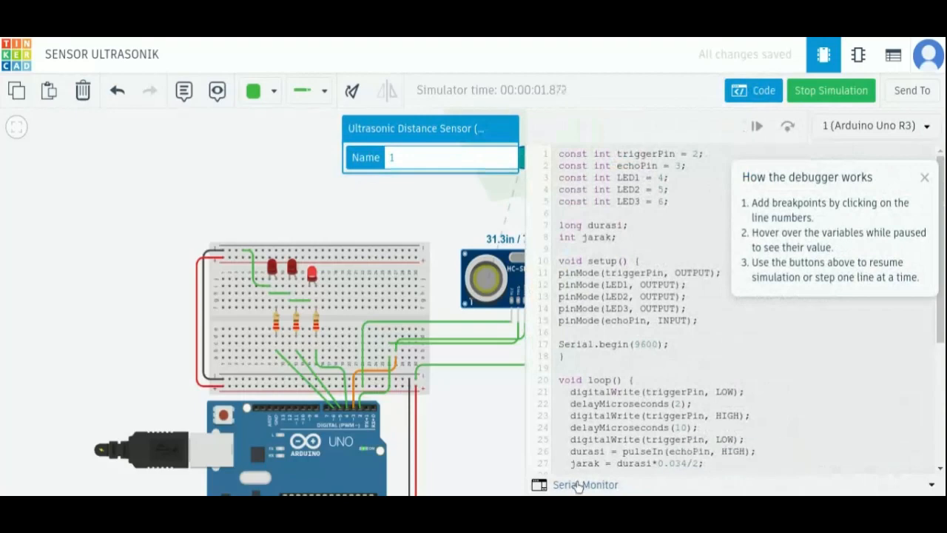
{"action": "left_click", "coordinate": [578, 486]}
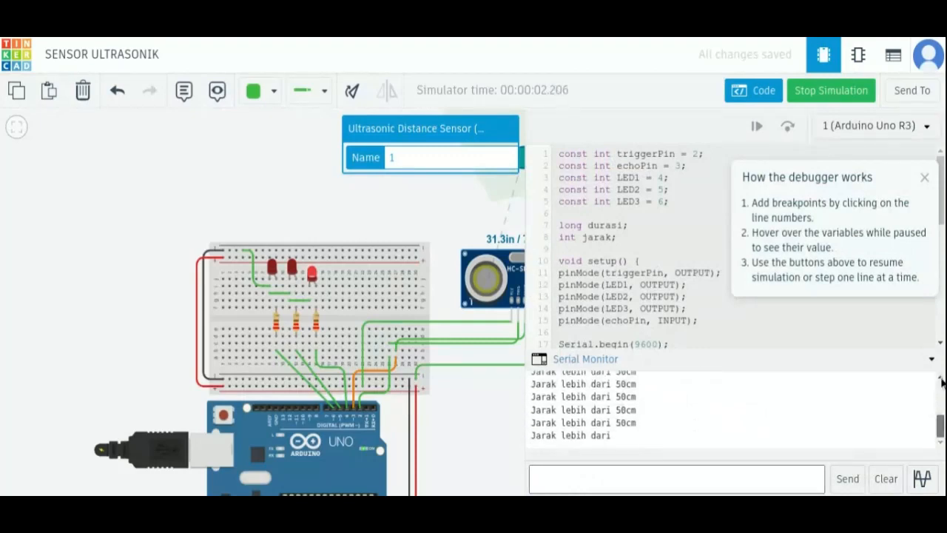
{"action": "left_click", "coordinate": [939, 392]}
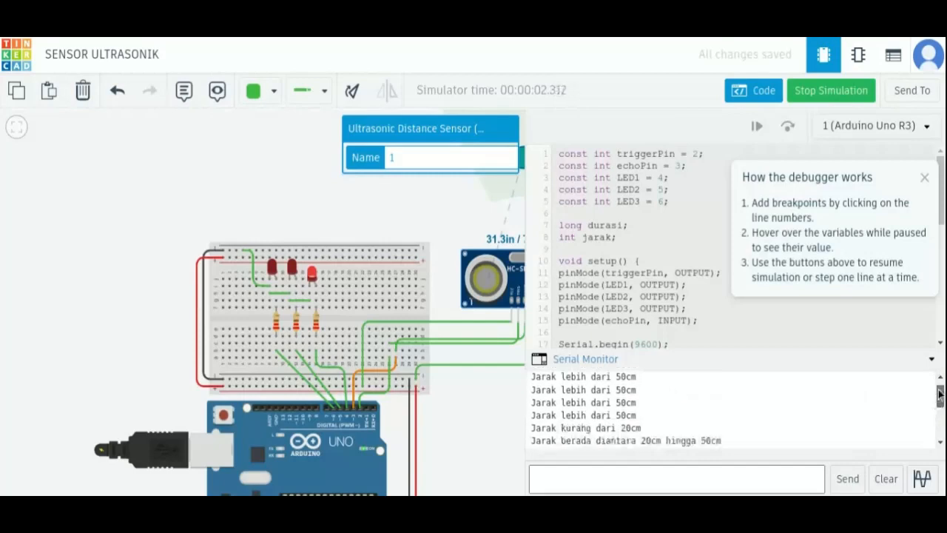
{"action": "left_click_drag", "start_coordinate": [940, 394], "coordinate": [940, 433]}
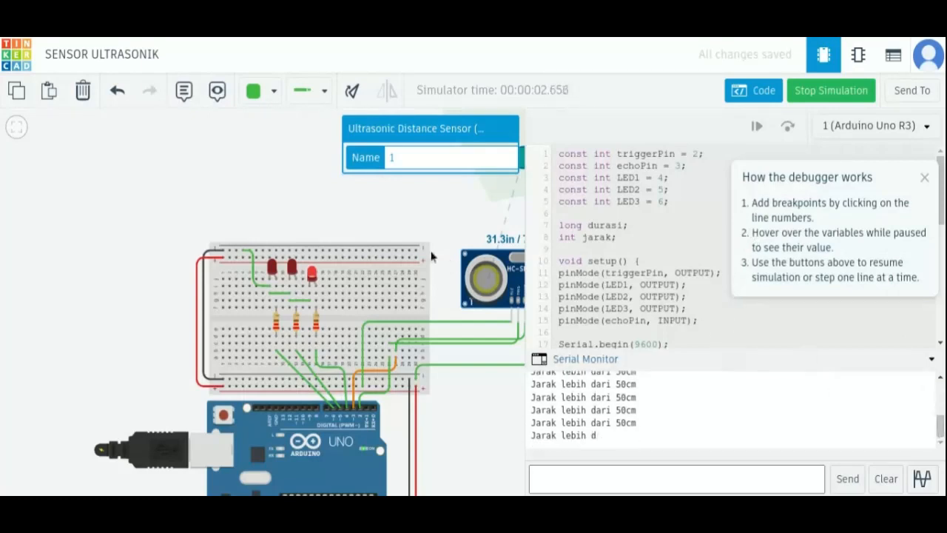
Move the ultrasonic sensor's target to about 66.8 cm and on to just in front of the sensor, and stop the simulation
{"action": "left_click_drag", "start_coordinate": [412, 223], "coordinate": [281, 253]}
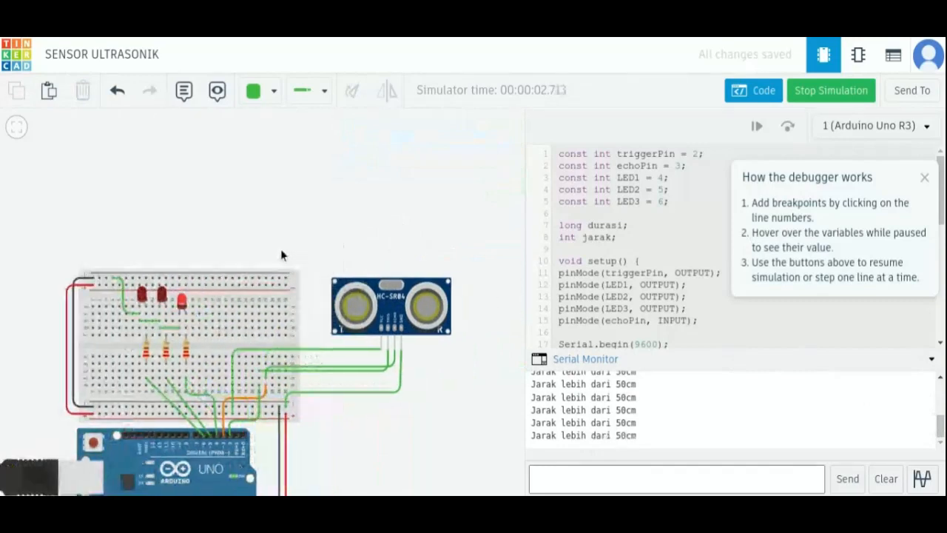
{"action": "left_click", "coordinate": [377, 294]}
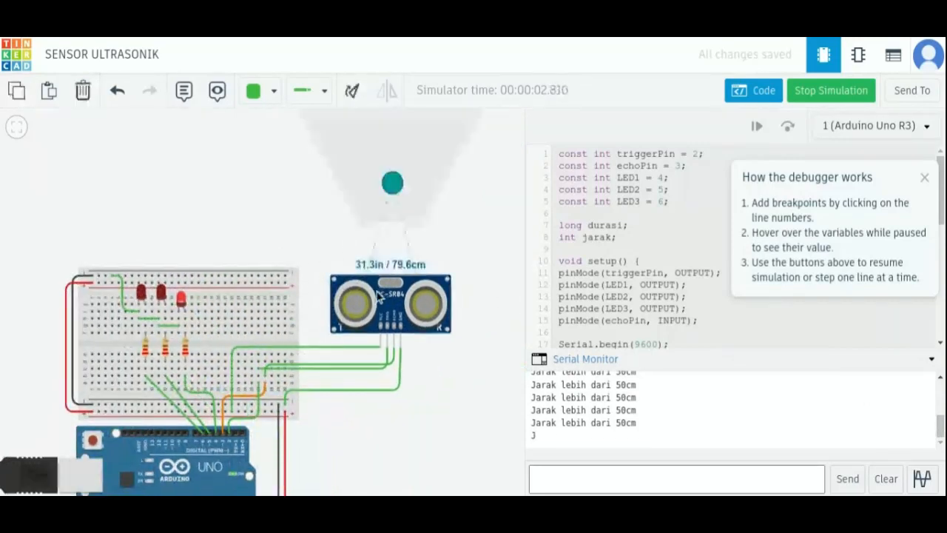
{"action": "mouse_move", "coordinate": [391, 184]}
{"action": "left_mouse_down"}
{"action": "mouse_move", "coordinate": [387, 236]}
{"action": "mouse_move", "coordinate": [396, 169]}
{"action": "left_mouse_up"}
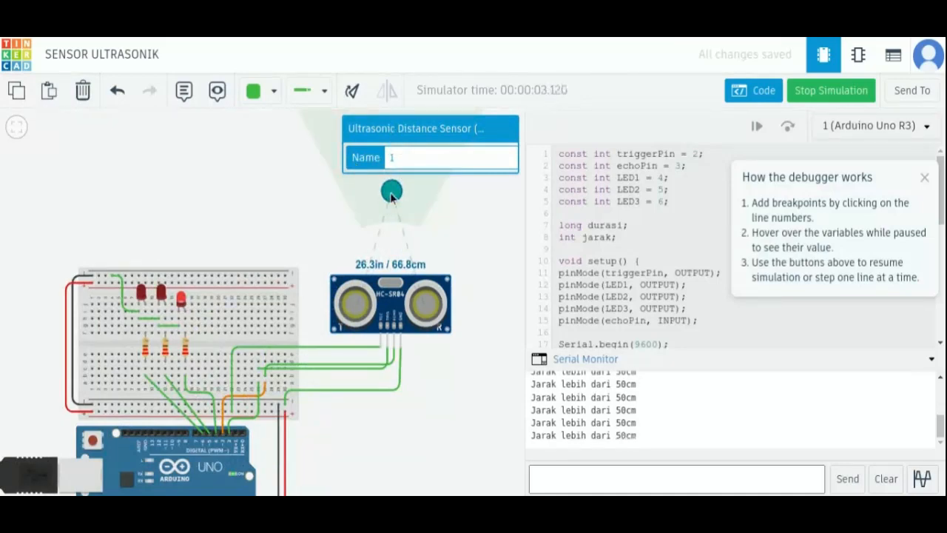
{"action": "left_click_drag", "start_coordinate": [390, 206], "coordinate": [399, 254]}
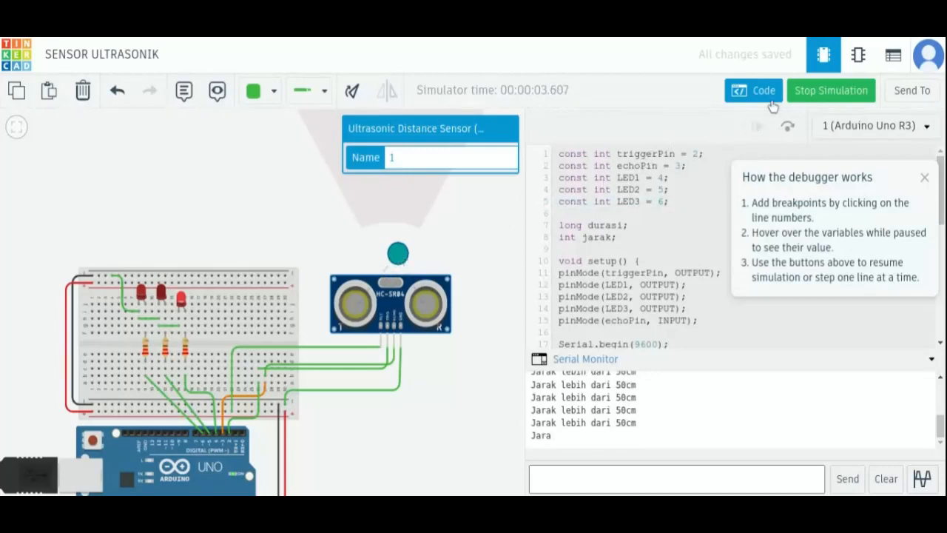
{"action": "left_click", "coordinate": [810, 91]}
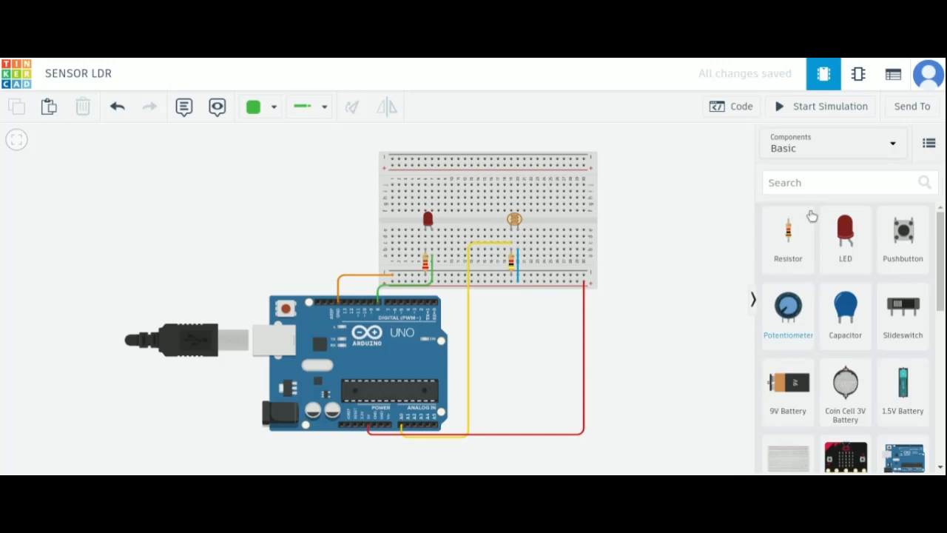
Simulate the LDR circuit and vary the photoresistor's light level from dark to full brightness and back to dark
{"action": "left_click", "coordinate": [807, 110]}
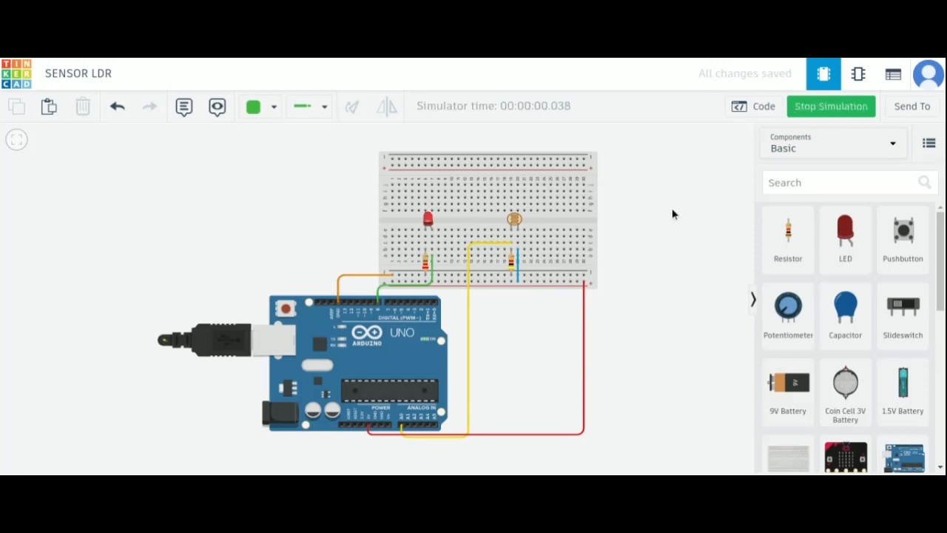
{"action": "left_click", "coordinate": [512, 224]}
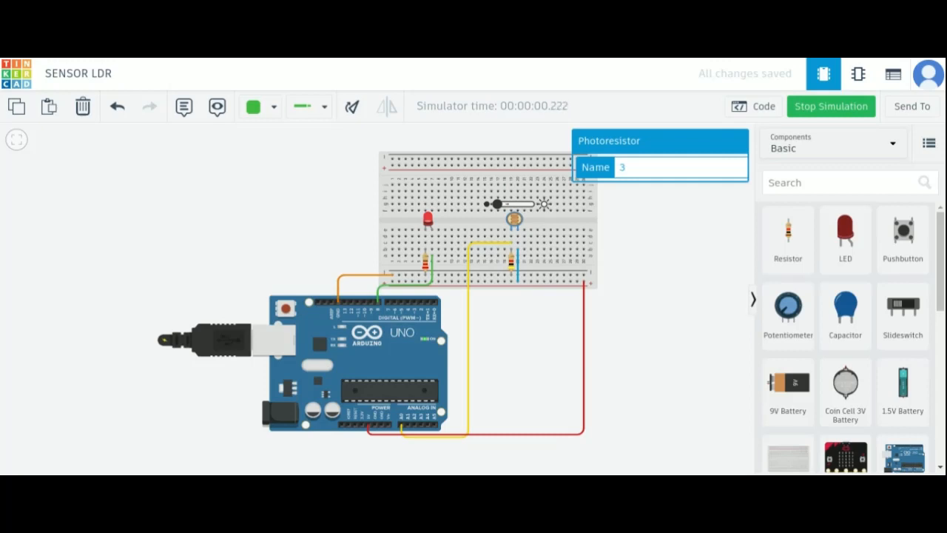
{"action": "left_click_drag", "start_coordinate": [498, 204], "coordinate": [566, 207]}
{"action": "left_click_drag", "start_coordinate": [532, 204], "coordinate": [498, 211]}
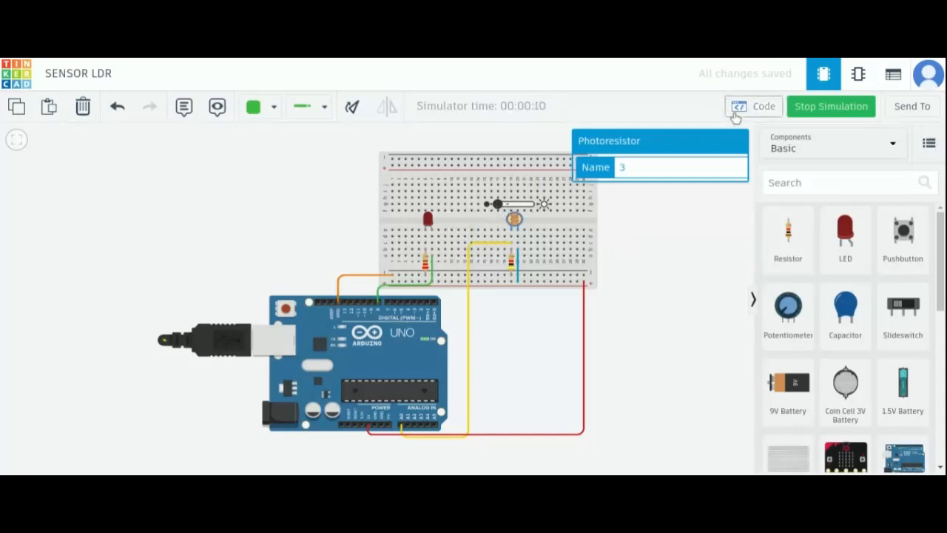
{"action": "left_click_drag", "start_coordinate": [636, 273], "coordinate": [526, 269]}
{"action": "left_click", "coordinate": [393, 215]}
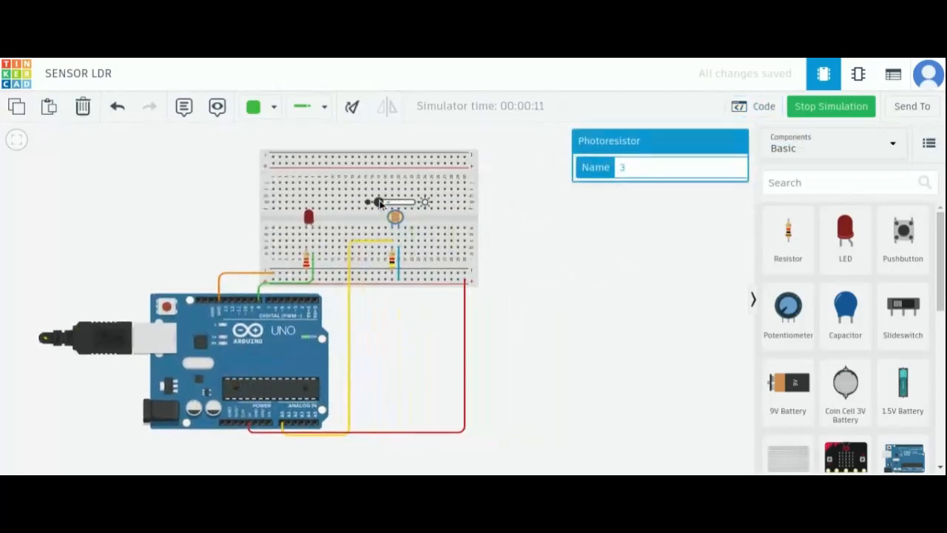
{"action": "mouse_move", "coordinate": [380, 203]}
{"action": "left_mouse_down"}
{"action": "mouse_move", "coordinate": [425, 206]}
{"action": "mouse_move", "coordinate": [378, 202]}
{"action": "left_mouse_up"}
Review the LDR circuit's Arduino code without the debugger help, close it and stop the simulation
{"action": "left_click", "coordinate": [755, 108]}
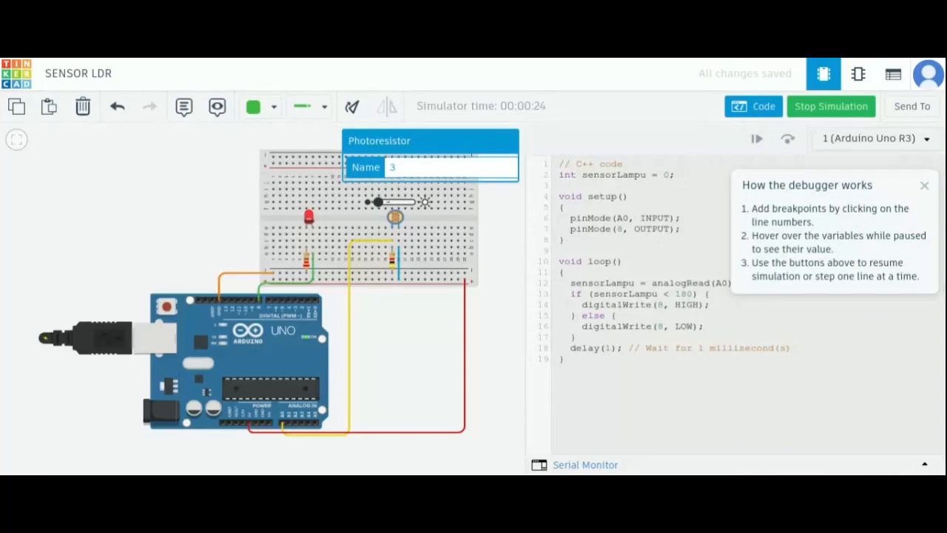
{"action": "left_click", "coordinate": [924, 186]}
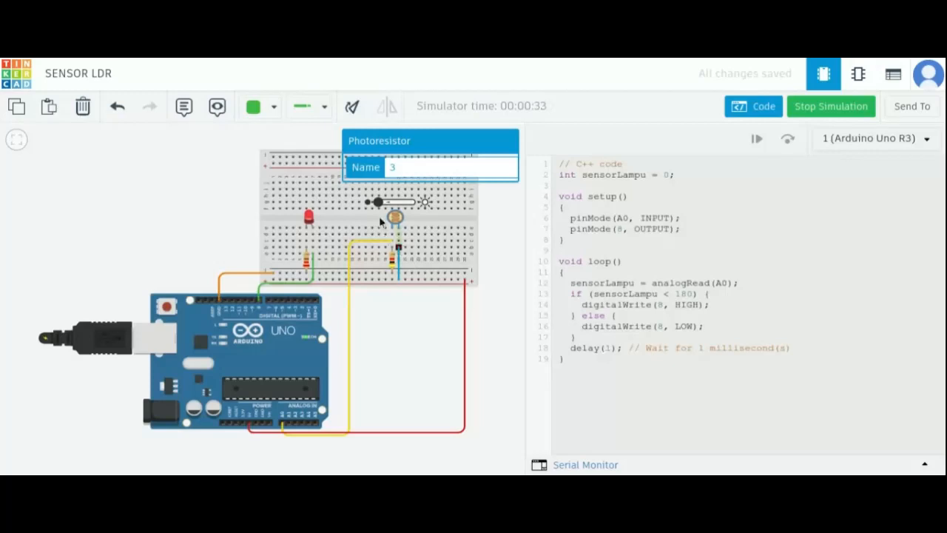
{"action": "left_click", "coordinate": [739, 108]}
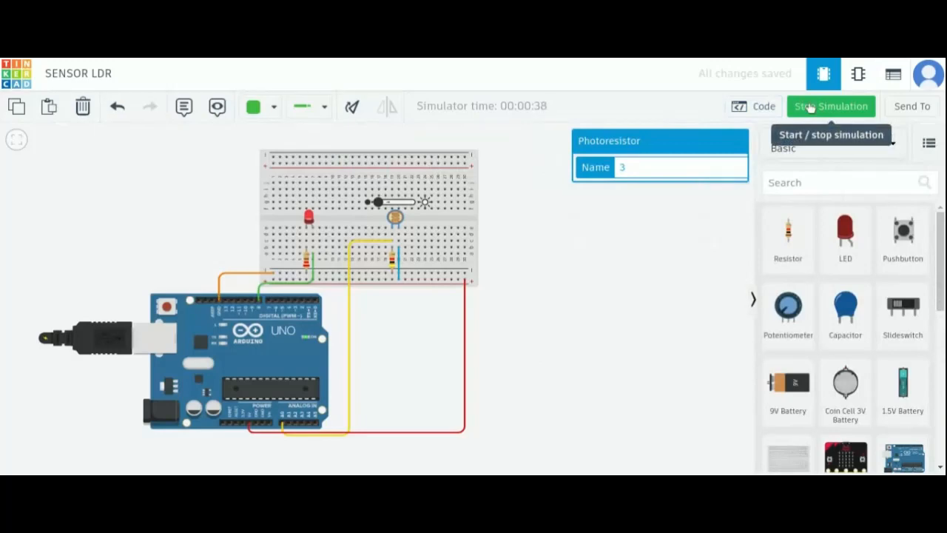
{"action": "left_click", "coordinate": [810, 108]}
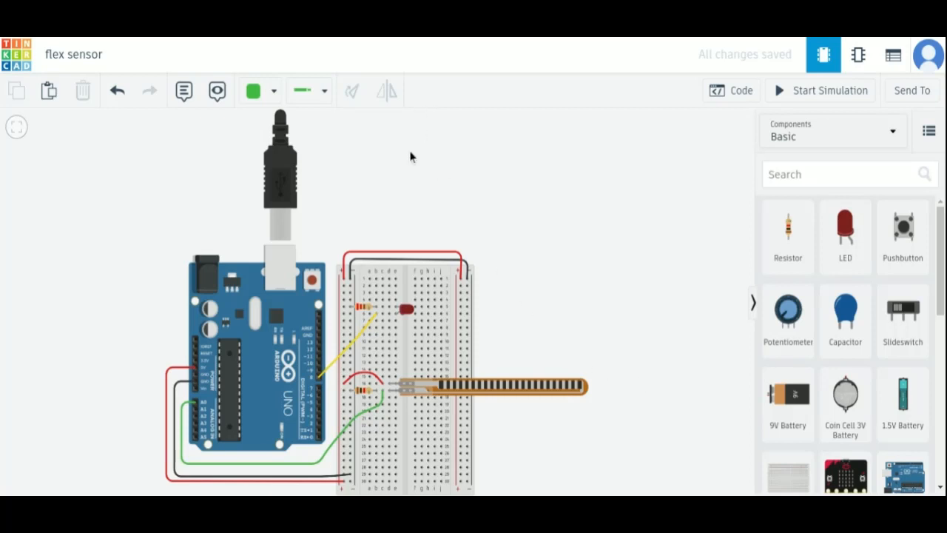
Start the simulation of the flex sensor circuit
{"action": "left_click_drag", "start_coordinate": [434, 197], "coordinate": [394, 178]}
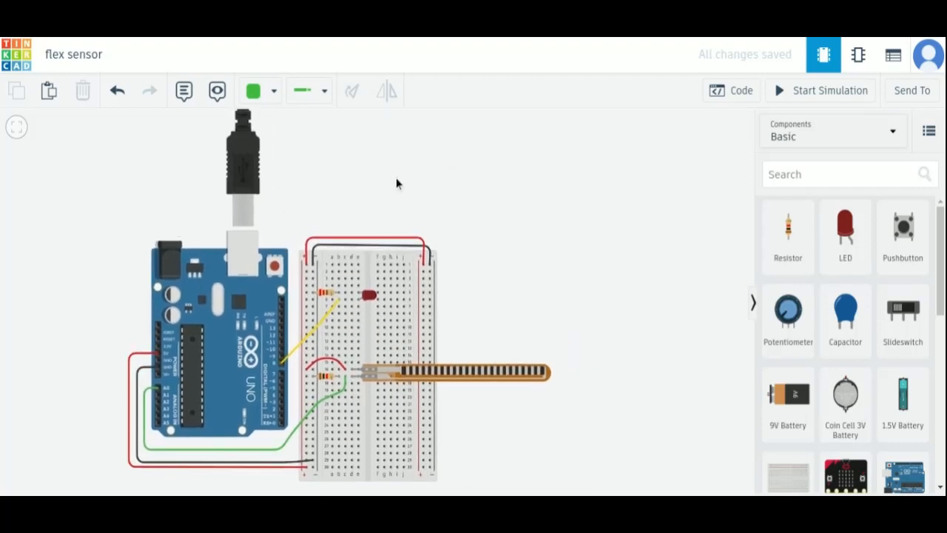
{"action": "left_click_drag", "start_coordinate": [395, 177], "coordinate": [437, 172]}
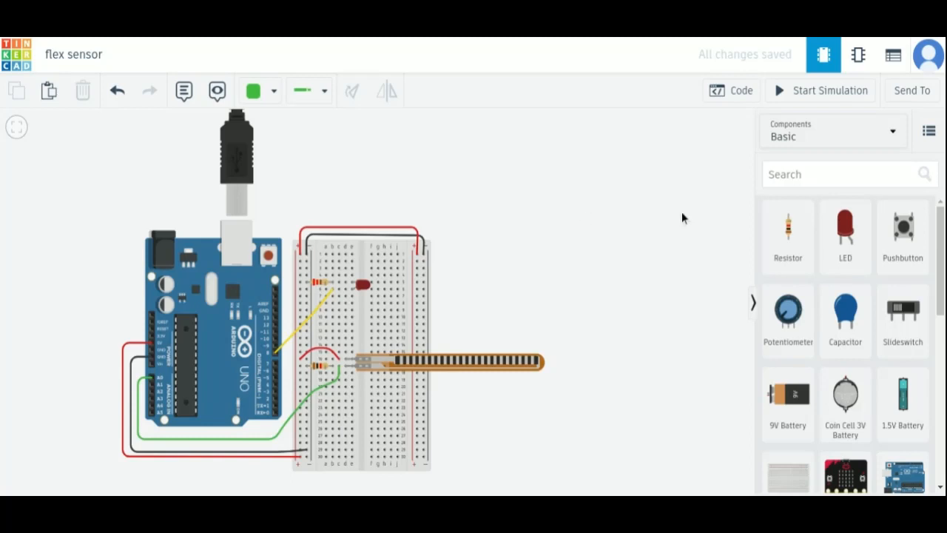
{"action": "left_click", "coordinate": [841, 93]}
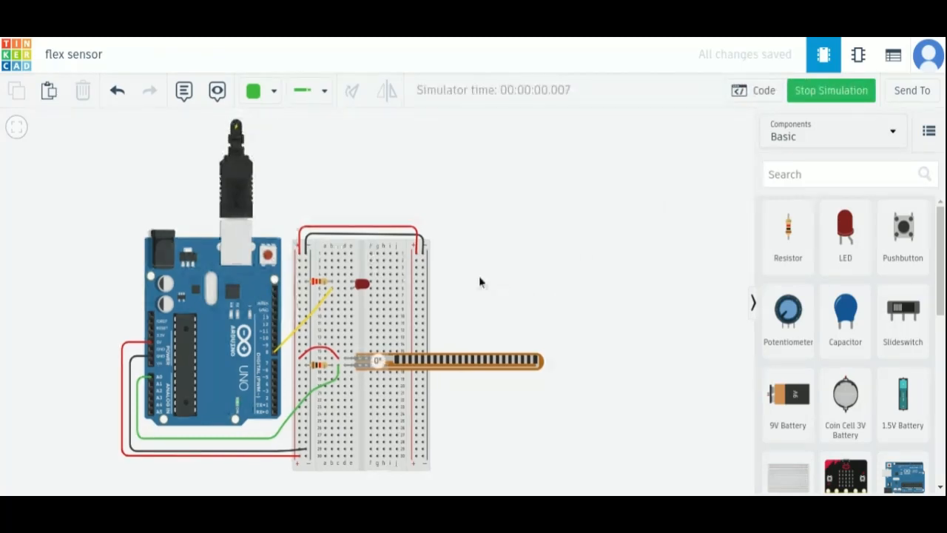
Bend the flex sensor to about 101° and straighten it back to 0°
{"action": "left_click_drag", "start_coordinate": [479, 278], "coordinate": [455, 274]}
{"action": "left_click_drag", "start_coordinate": [437, 323], "coordinate": [404, 323]}
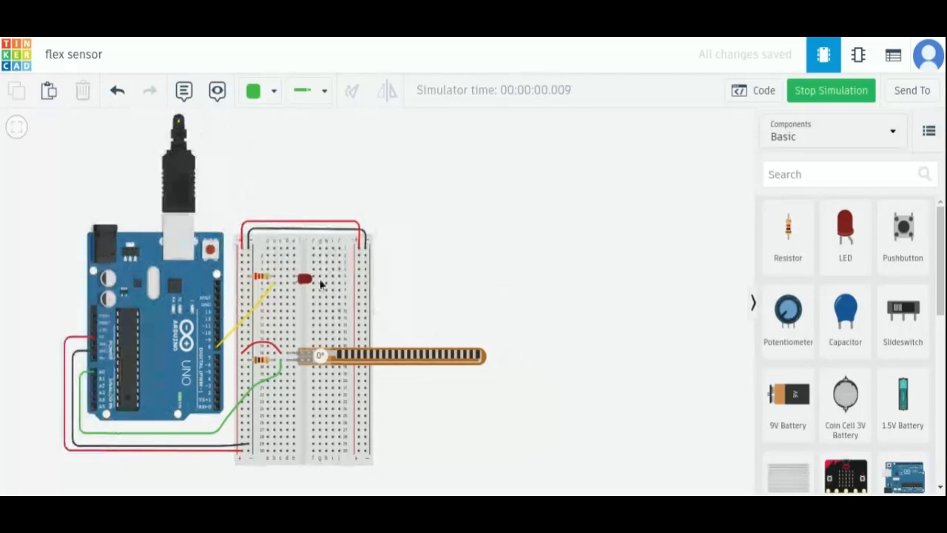
{"action": "left_click", "coordinate": [412, 361]}
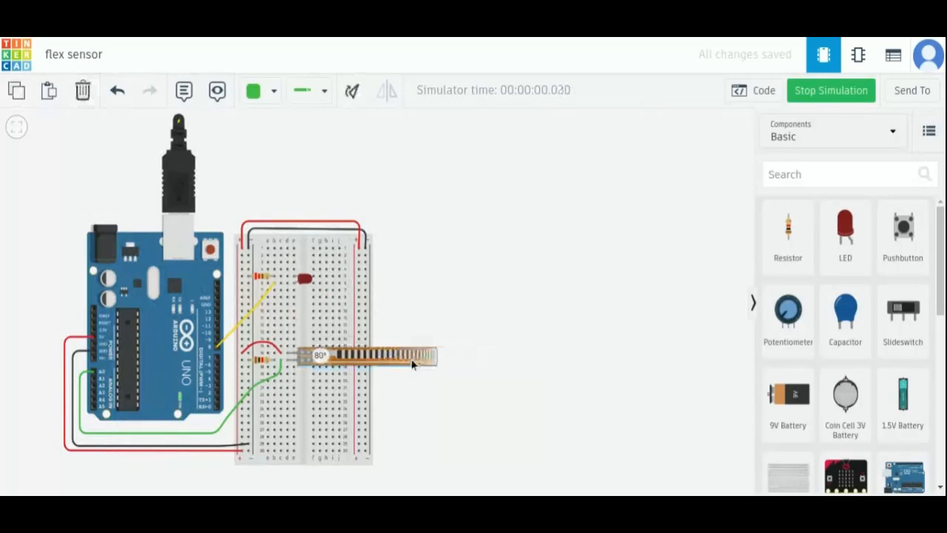
{"action": "left_click_drag", "start_coordinate": [411, 359], "coordinate": [395, 357]}
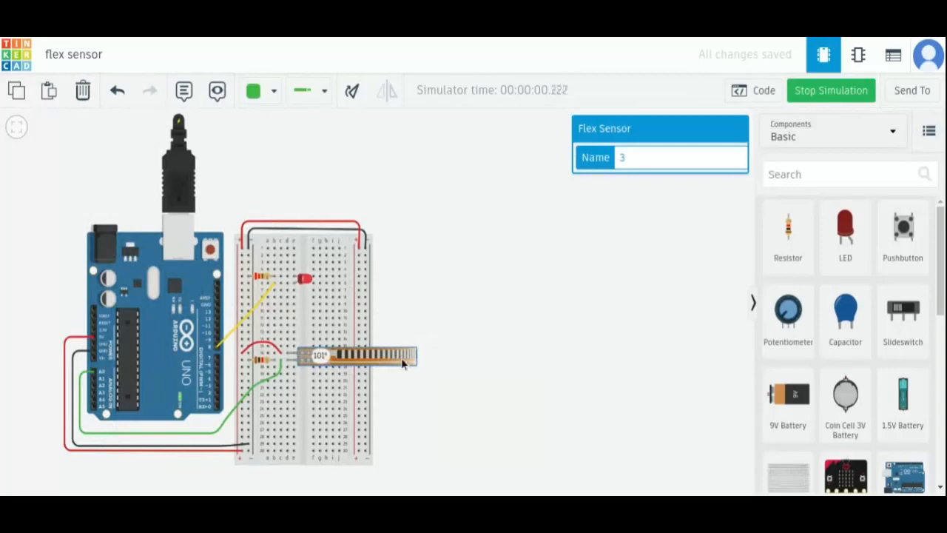
{"action": "left_click_drag", "start_coordinate": [403, 362], "coordinate": [500, 390]}
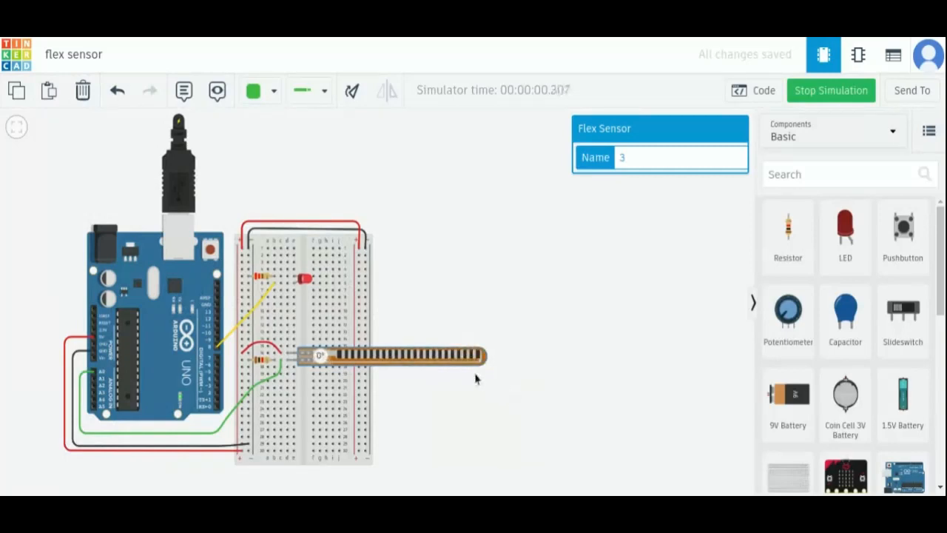
{"action": "left_click", "coordinate": [426, 368]}
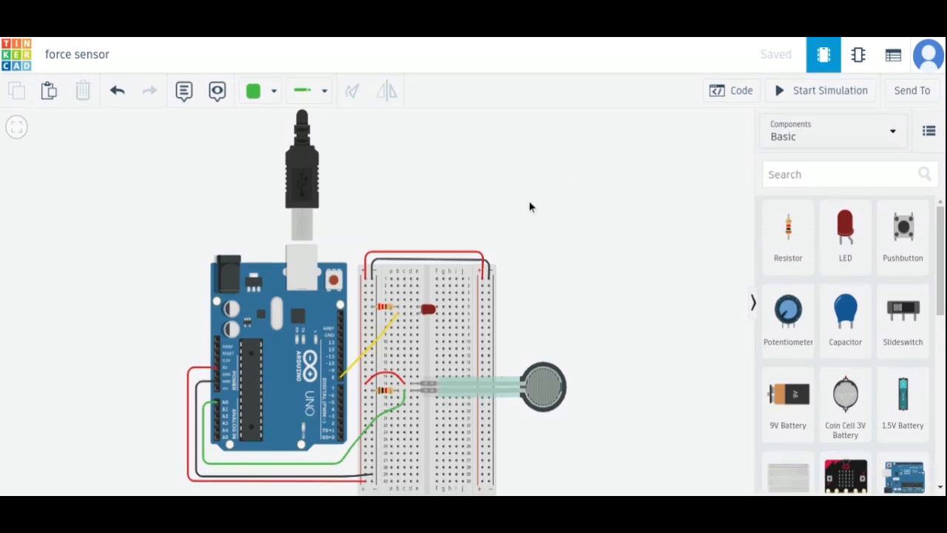
Simulate the force sensor circuit and raise the force applied to the sensor to 10 N
{"action": "left_click_drag", "start_coordinate": [530, 205], "coordinate": [499, 182]}
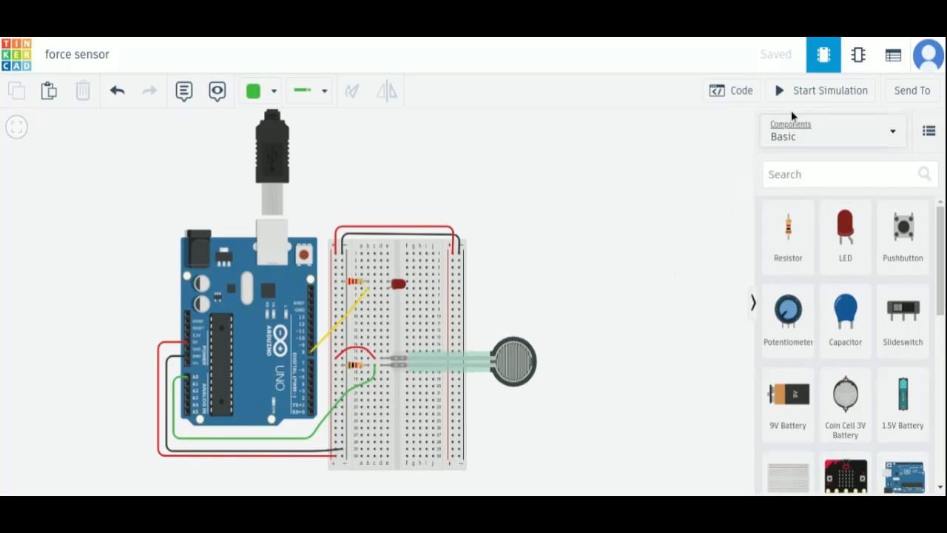
{"action": "left_click", "coordinate": [801, 92]}
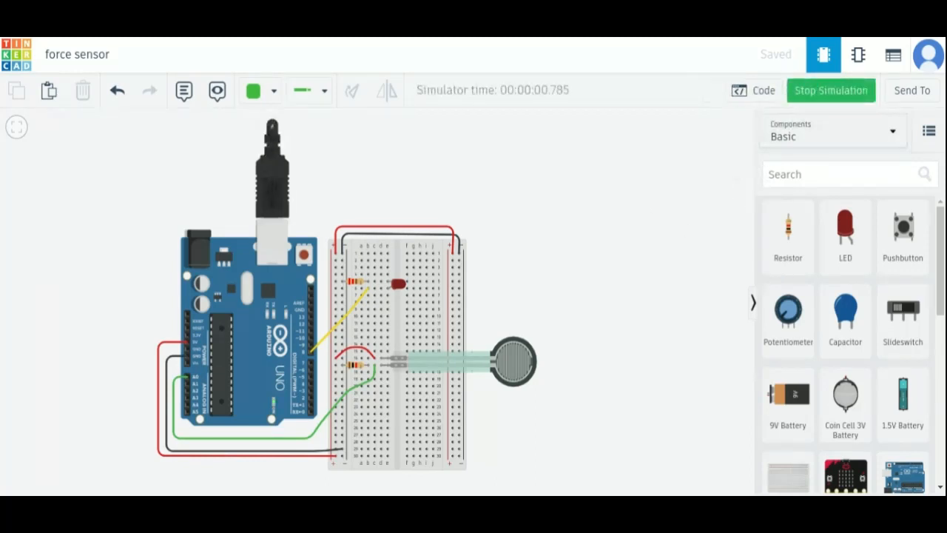
{"action": "left_click", "coordinate": [512, 368]}
{"action": "mouse_move", "coordinate": [508, 362]}
{"action": "left_mouse_down"}
{"action": "mouse_move", "coordinate": [436, 362]}
{"action": "mouse_move", "coordinate": [512, 369]}
{"action": "left_mouse_up"}
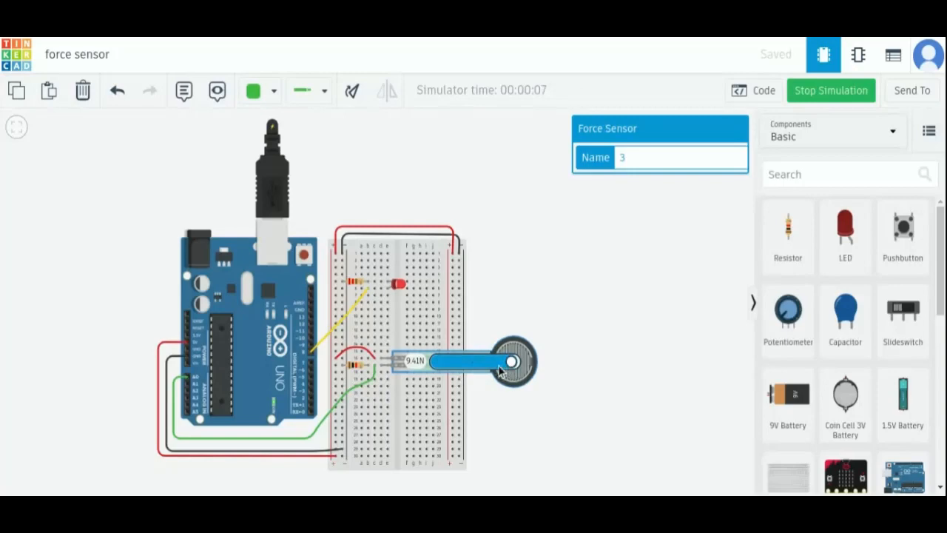
{"action": "left_click_drag", "start_coordinate": [500, 370], "coordinate": [519, 370]}
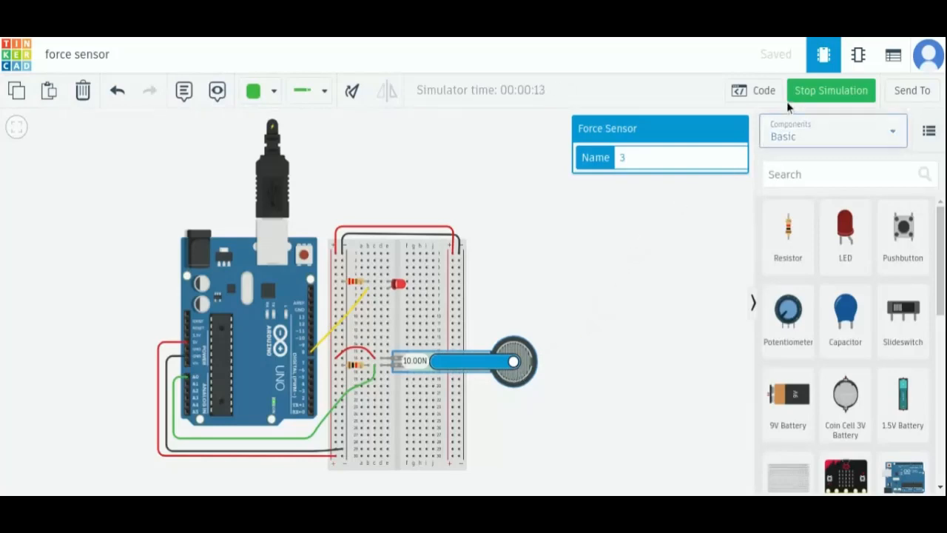
Show the force sensor circuit's Arduino code, dismiss the debugger help and examine the sensor threshold logic
{"action": "left_click", "coordinate": [766, 92]}
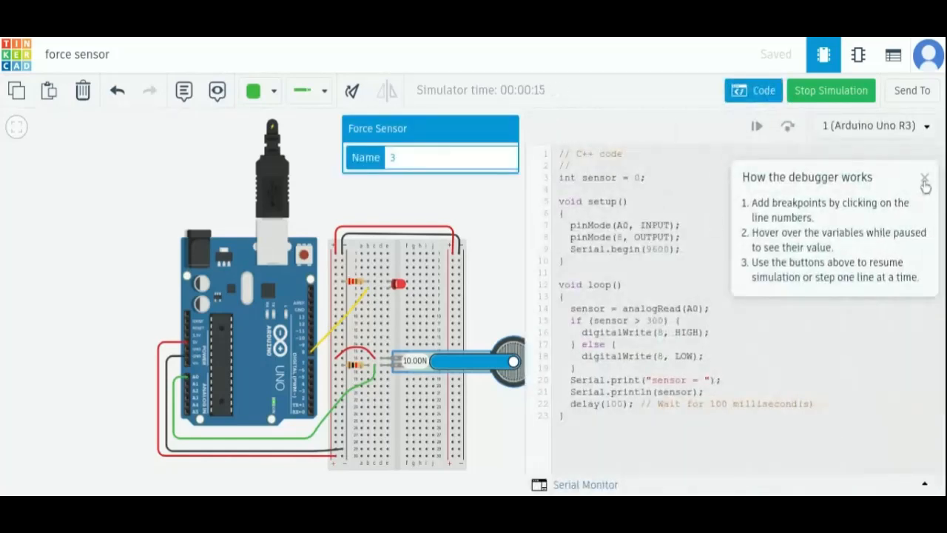
{"action": "left_click", "coordinate": [924, 180]}
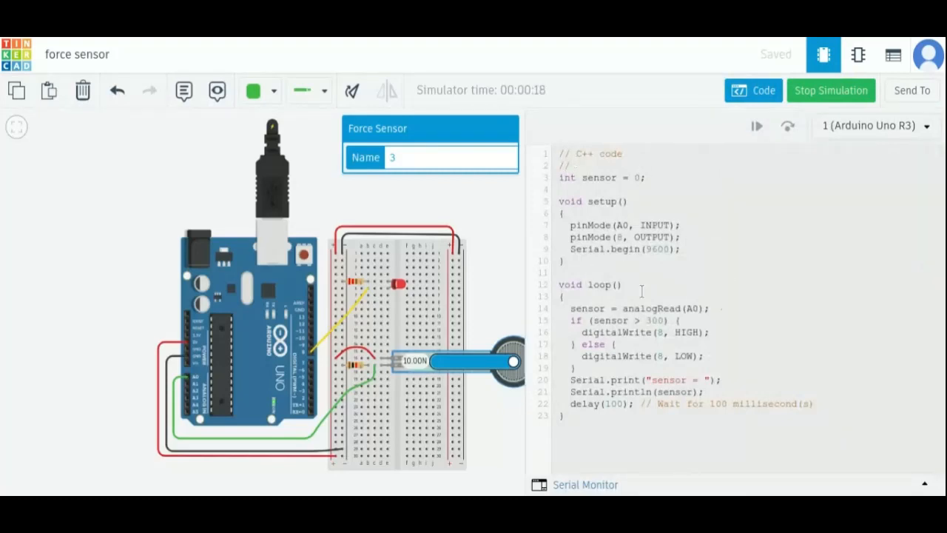
{"action": "left_click_drag", "start_coordinate": [483, 235], "coordinate": [449, 235]}
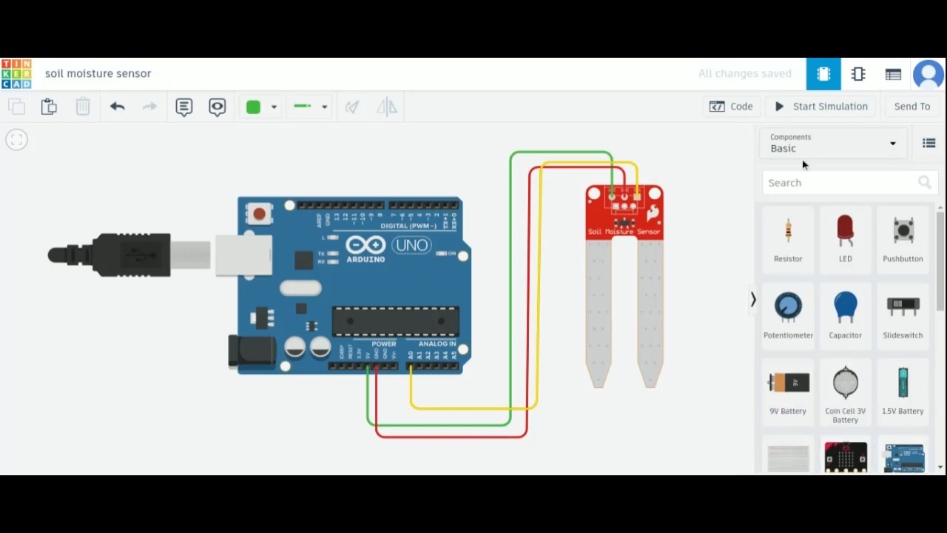
Simulate the soil moisture sensor circuit and raise the sensor's moisture level to about 72%
{"action": "left_click", "coordinate": [806, 109]}
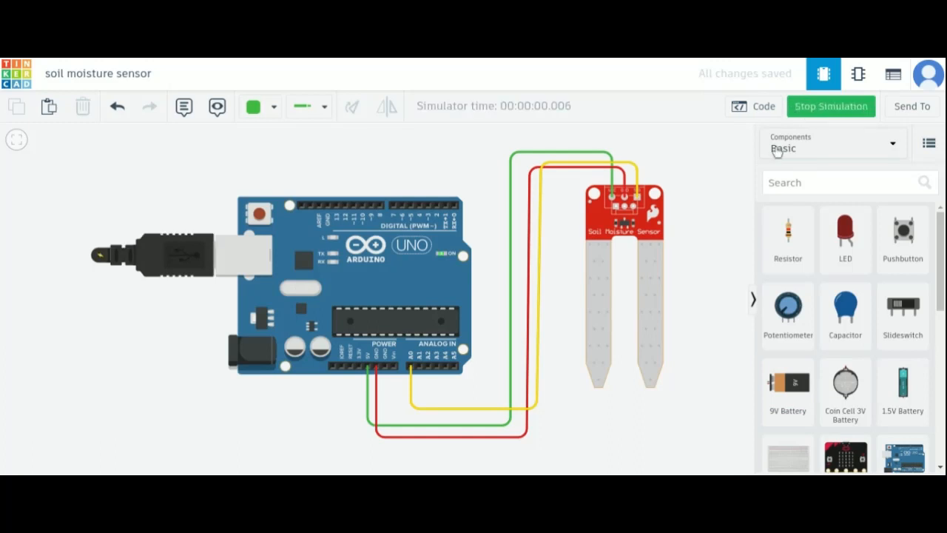
{"action": "left_click", "coordinate": [642, 211]}
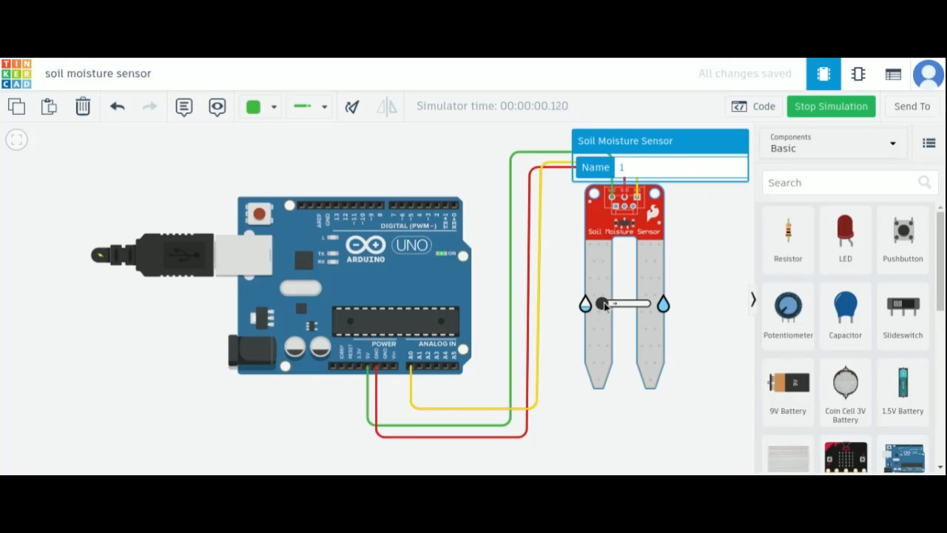
{"action": "left_click_drag", "start_coordinate": [605, 304], "coordinate": [632, 303]}
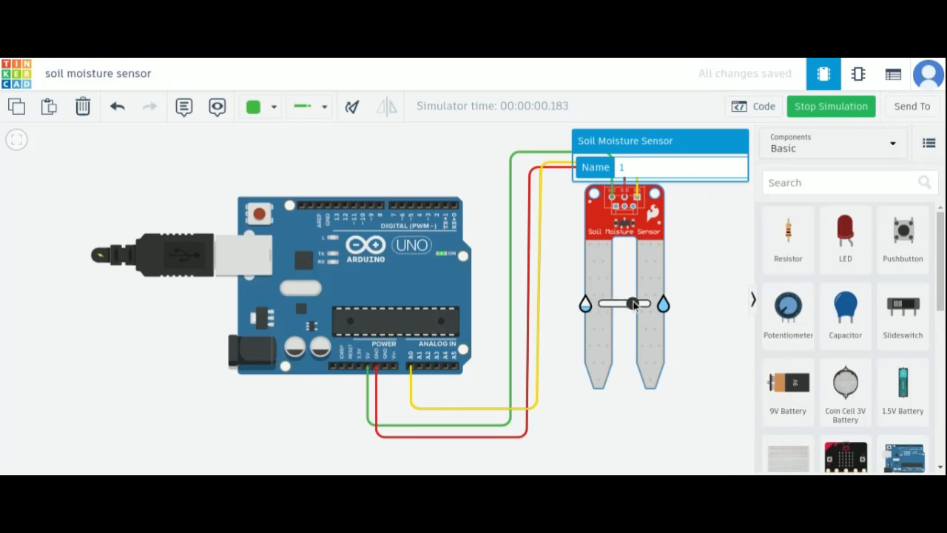
Show the soil moisture circuit's Arduino code and display its serial output beside the sensor
{"action": "left_click", "coordinate": [752, 109]}
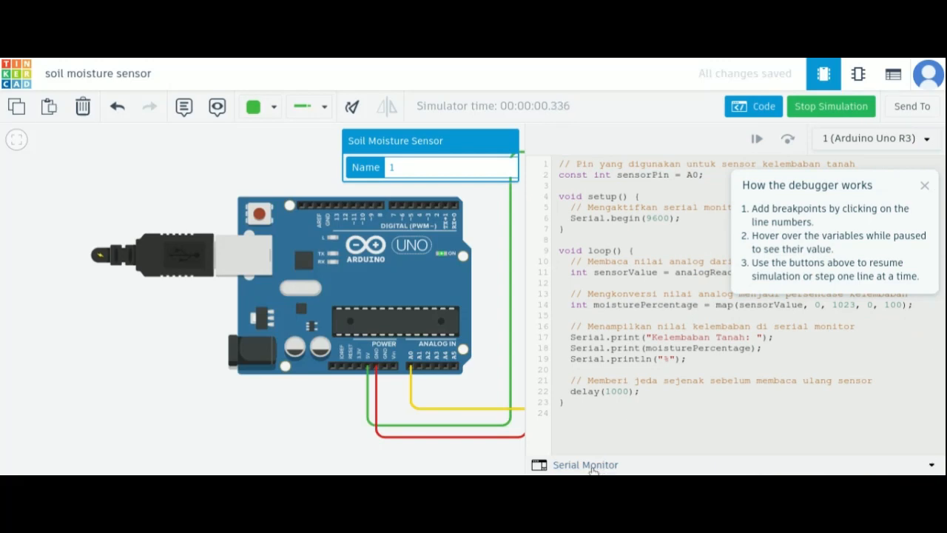
{"action": "left_click", "coordinate": [592, 467]}
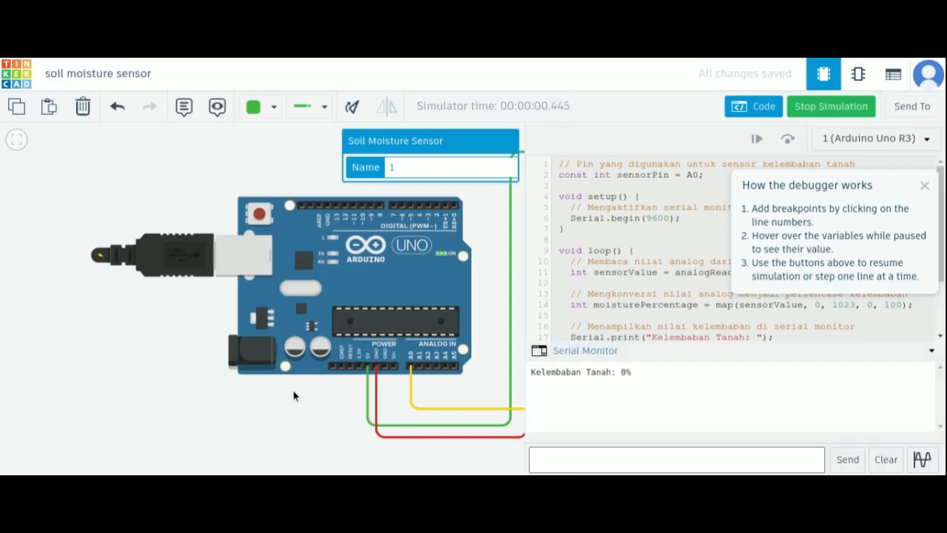
{"action": "left_click_drag", "start_coordinate": [272, 404], "coordinate": [120, 391]}
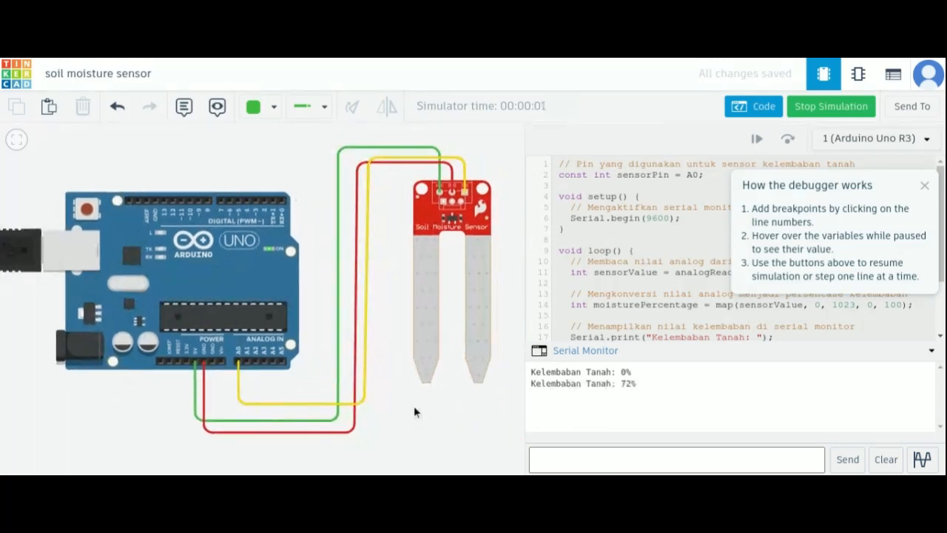
Lower the soil moisture sensor's level to about 41% and stop the simulation
{"action": "left_click", "coordinate": [438, 237]}
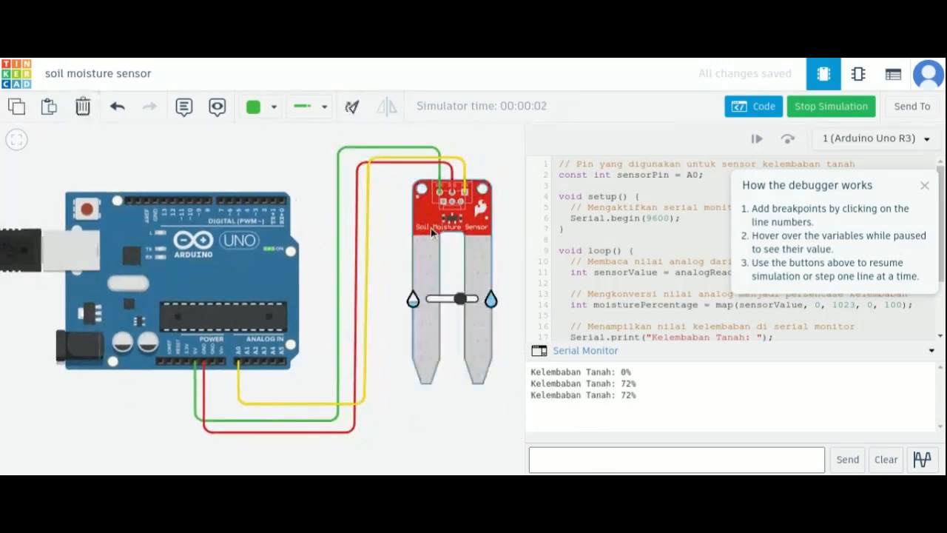
{"action": "left_click_drag", "start_coordinate": [460, 301], "coordinate": [450, 303]}
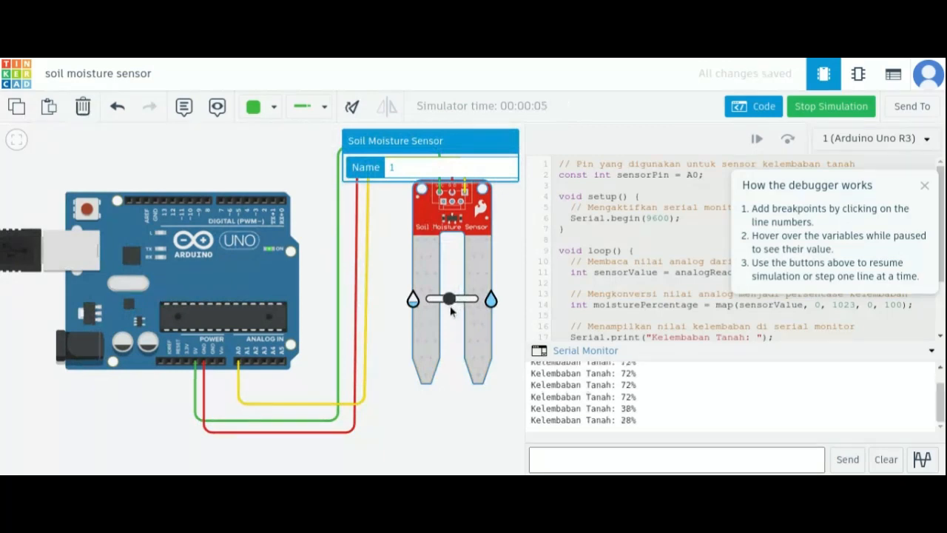
{"action": "mouse_move", "coordinate": [449, 306]}
{"action": "left_mouse_down"}
{"action": "mouse_move", "coordinate": [437, 309]}
{"action": "mouse_move", "coordinate": [476, 311]}
{"action": "mouse_move", "coordinate": [427, 316]}
{"action": "mouse_move", "coordinate": [454, 316]}
{"action": "left_mouse_up"}
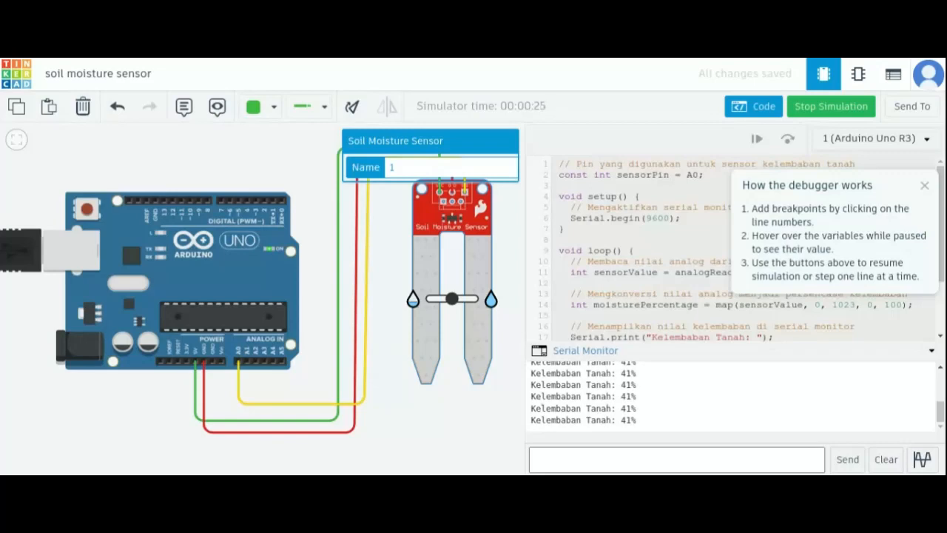
{"action": "left_click", "coordinate": [809, 111]}
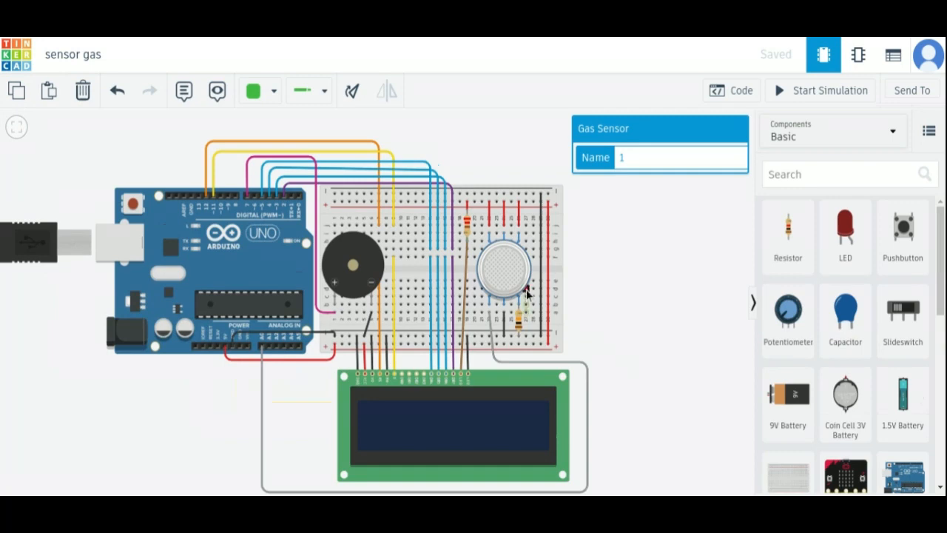
Start the simulation of the gas sensor circuit with the buzzer and LCD
{"action": "left_click", "coordinate": [601, 310]}
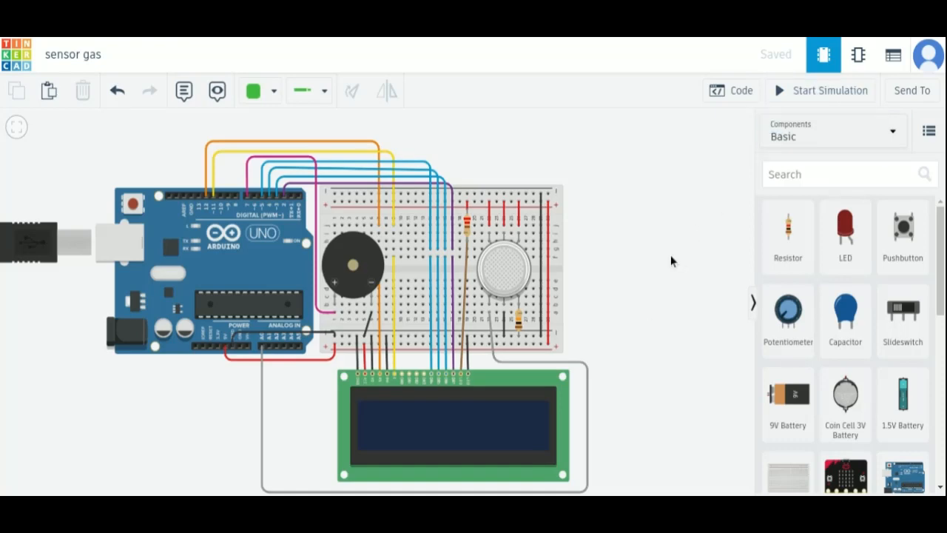
{"action": "left_click_drag", "start_coordinate": [676, 257], "coordinate": [642, 249]}
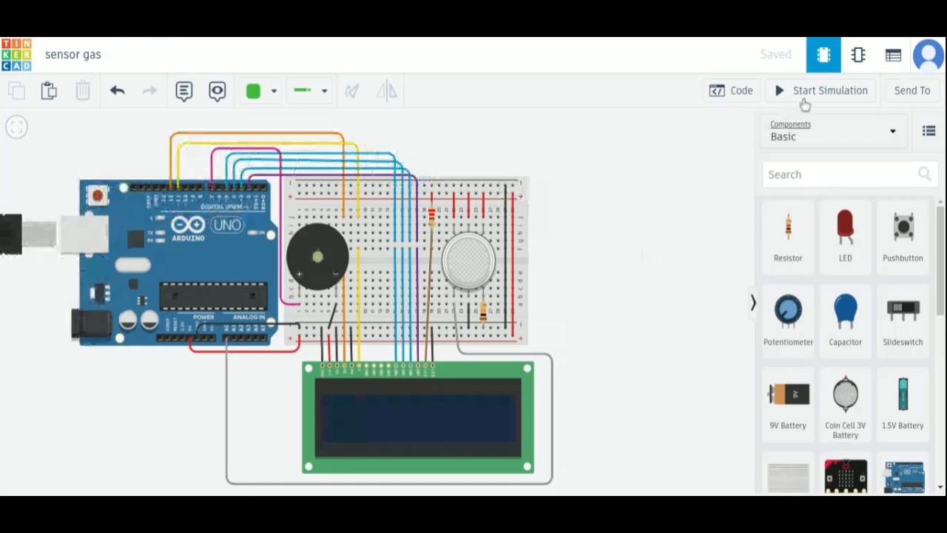
{"action": "left_click", "coordinate": [812, 97]}
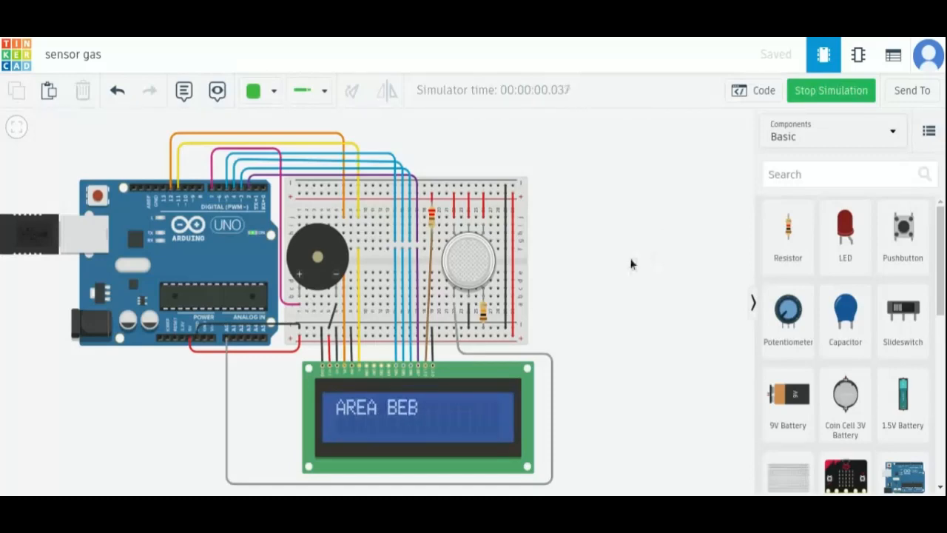
Bring the smoke cloud close to the gas sensor, pull it away again and stop the simulation
{"action": "left_click", "coordinate": [476, 260]}
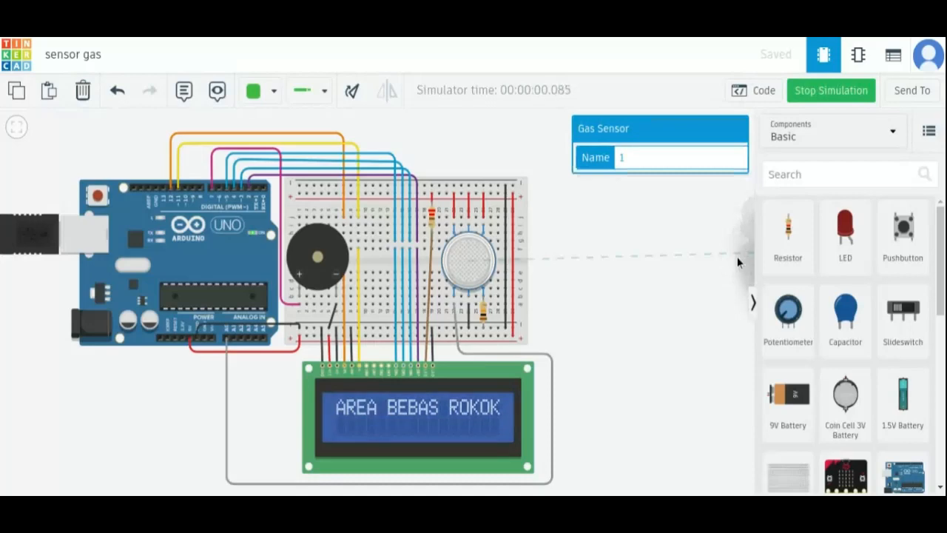
{"action": "left_click_drag", "start_coordinate": [738, 258], "coordinate": [489, 253]}
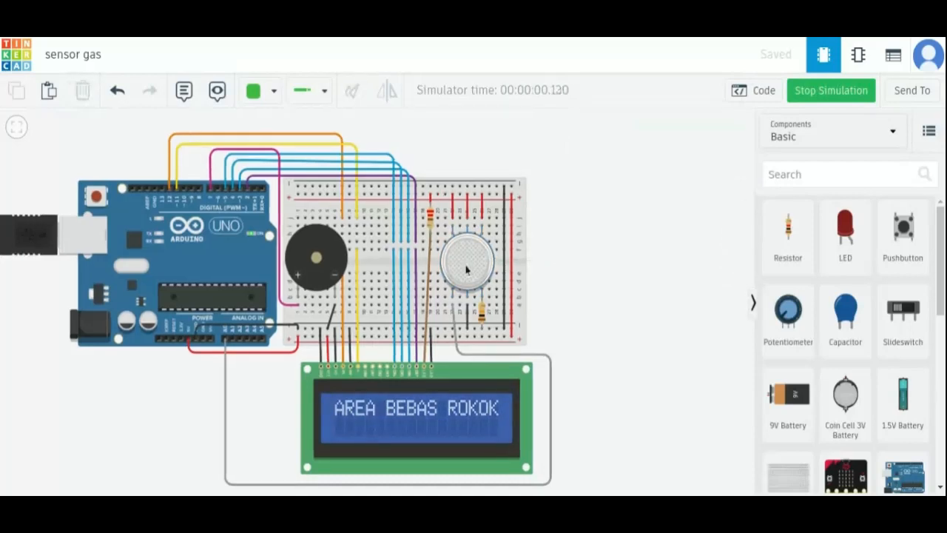
{"action": "left_click", "coordinate": [466, 270]}
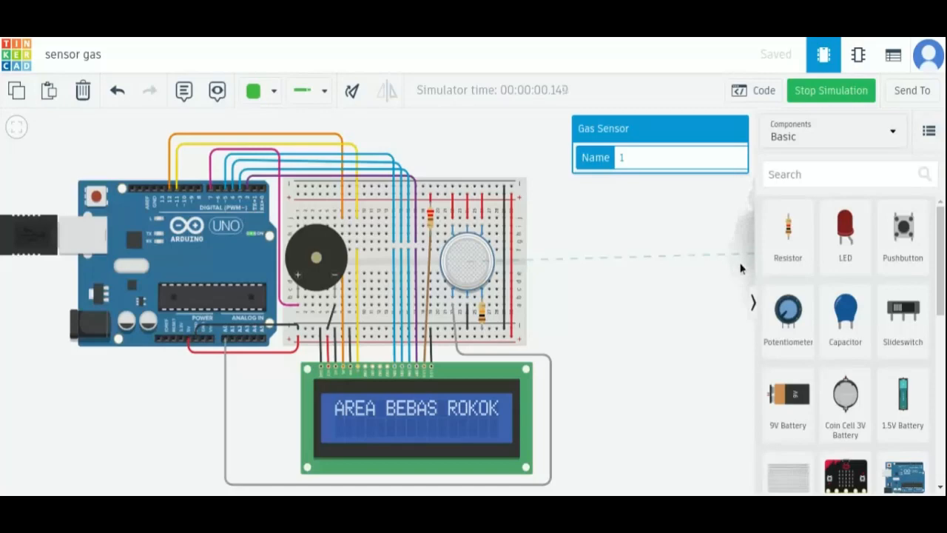
{"action": "left_click", "coordinate": [699, 268]}
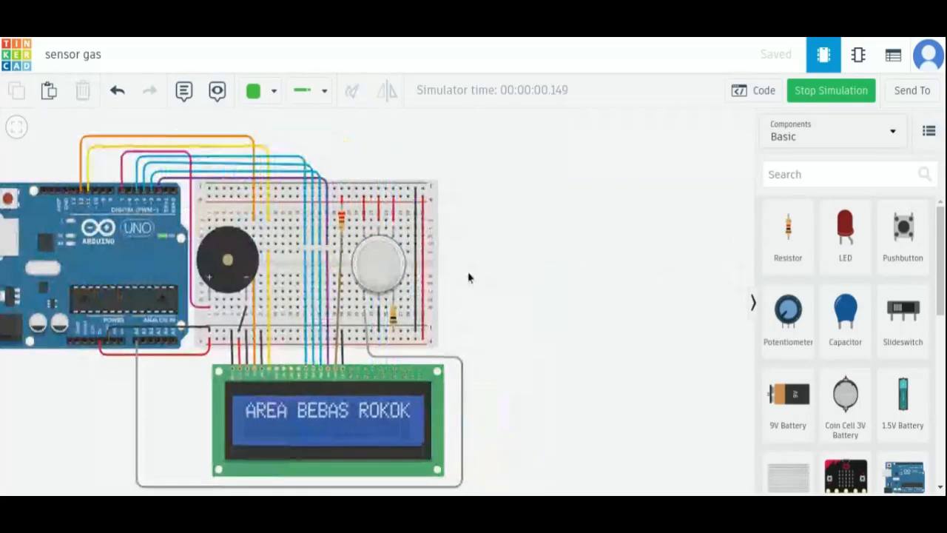
{"action": "left_click", "coordinate": [392, 275]}
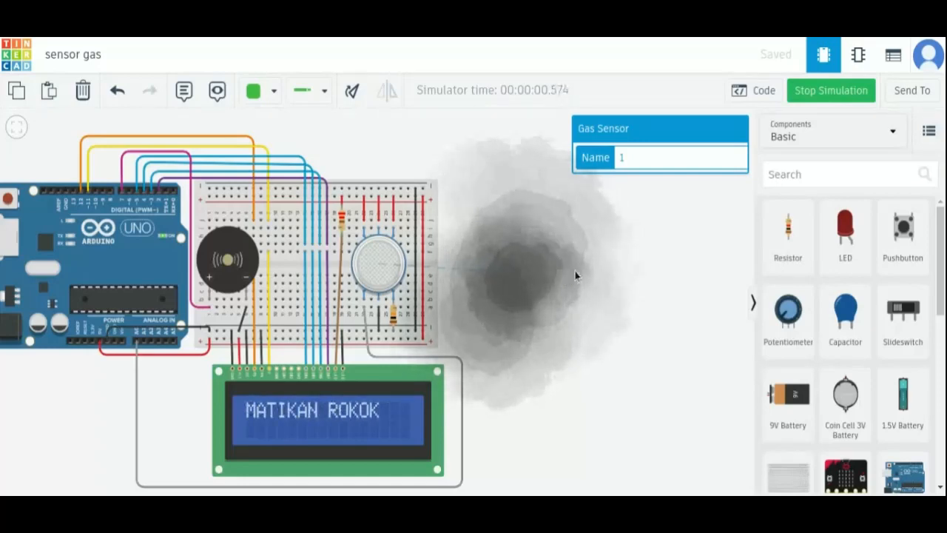
{"action": "left_click_drag", "start_coordinate": [576, 275], "coordinate": [688, 268]}
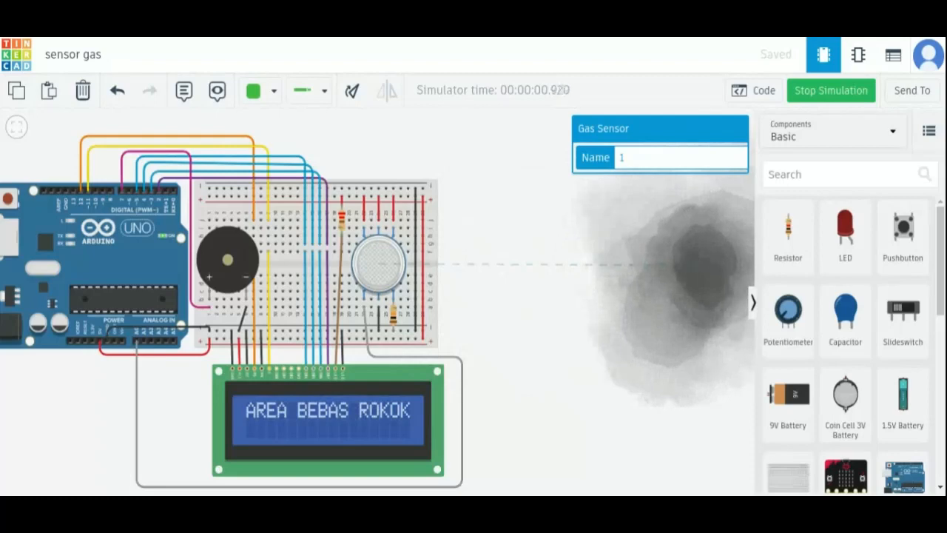
{"action": "left_click", "coordinate": [813, 99]}
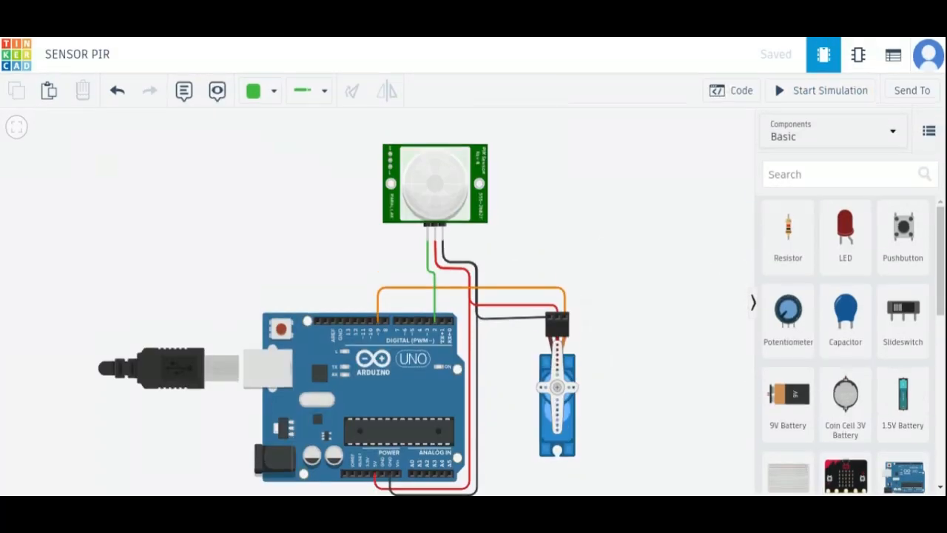
Start the simulation of the PIR sensor circuit with the servo motor
{"action": "left_click_drag", "start_coordinate": [634, 274], "coordinate": [509, 258]}
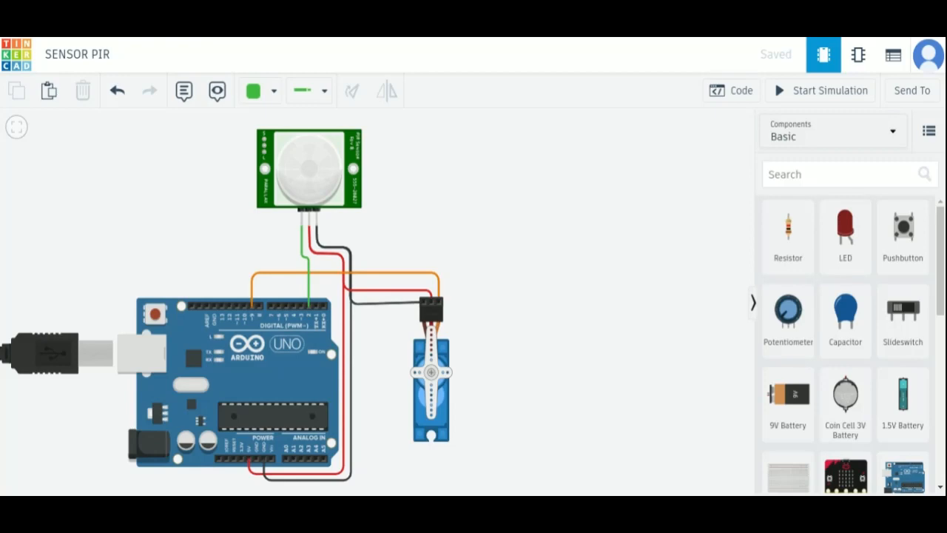
{"action": "left_click_drag", "start_coordinate": [437, 232], "coordinate": [399, 224]}
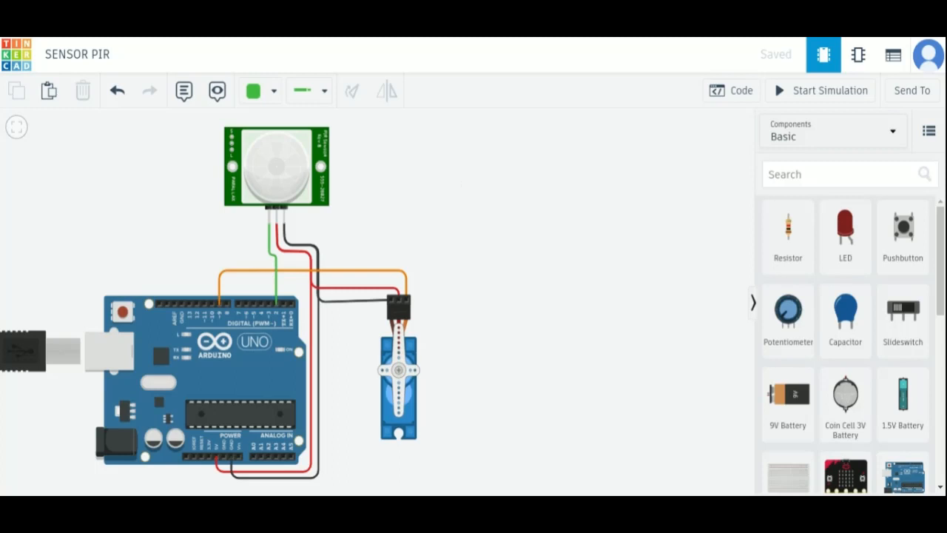
{"action": "left_click_drag", "start_coordinate": [463, 187], "coordinate": [509, 185]}
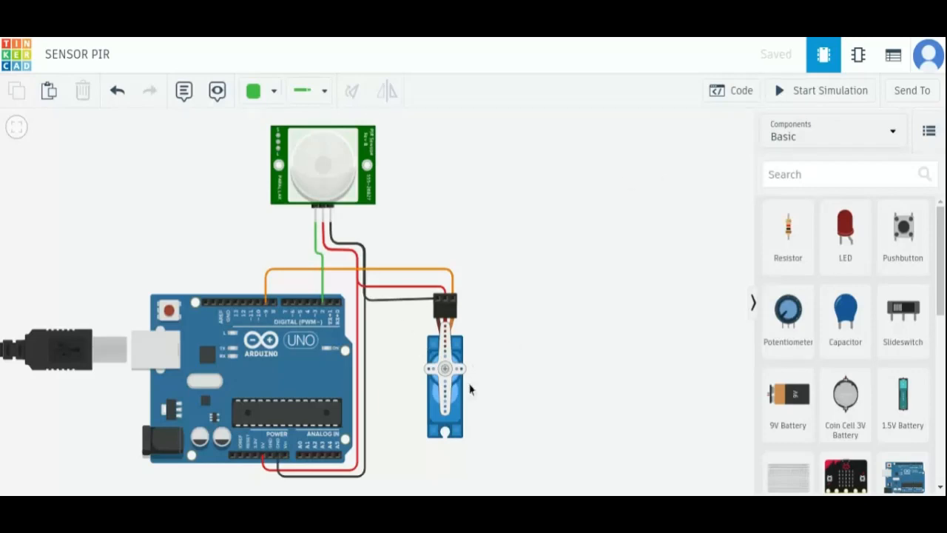
{"action": "left_click", "coordinate": [787, 90]}
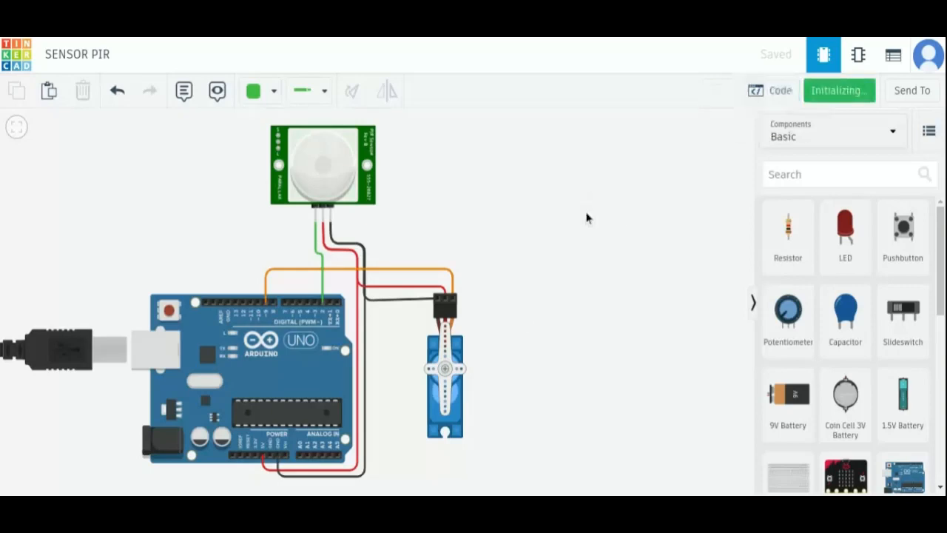
{"action": "left_click_drag", "start_coordinate": [586, 216], "coordinate": [583, 258]}
Move the target around inside the PIR sensor's detection zone to trigger the servo repeatedly
{"action": "left_click", "coordinate": [326, 233]}
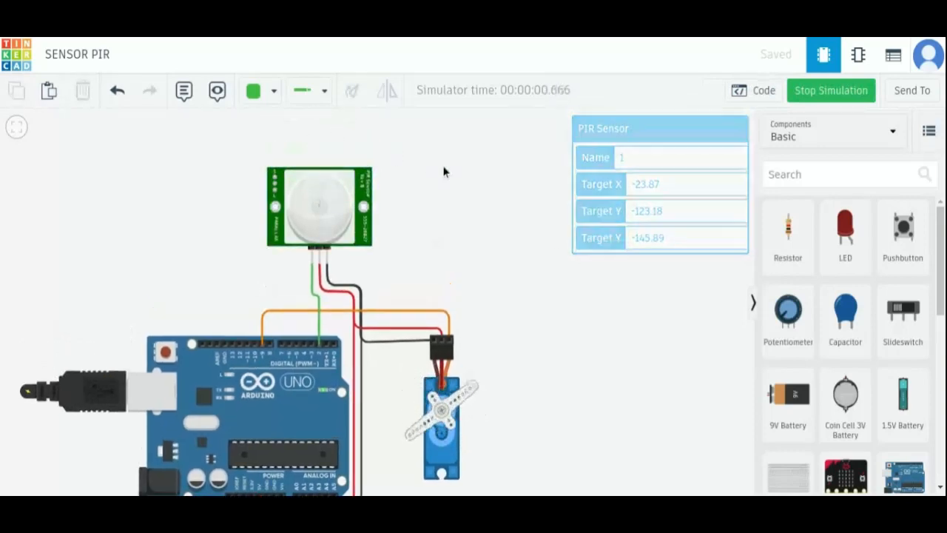
{"action": "left_click_drag", "start_coordinate": [444, 171], "coordinate": [444, 207]}
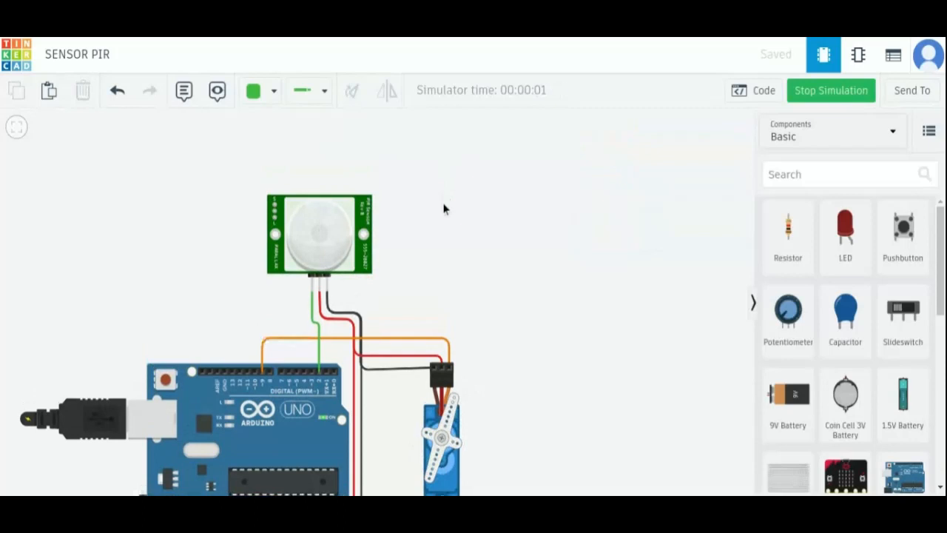
{"action": "left_click", "coordinate": [294, 238]}
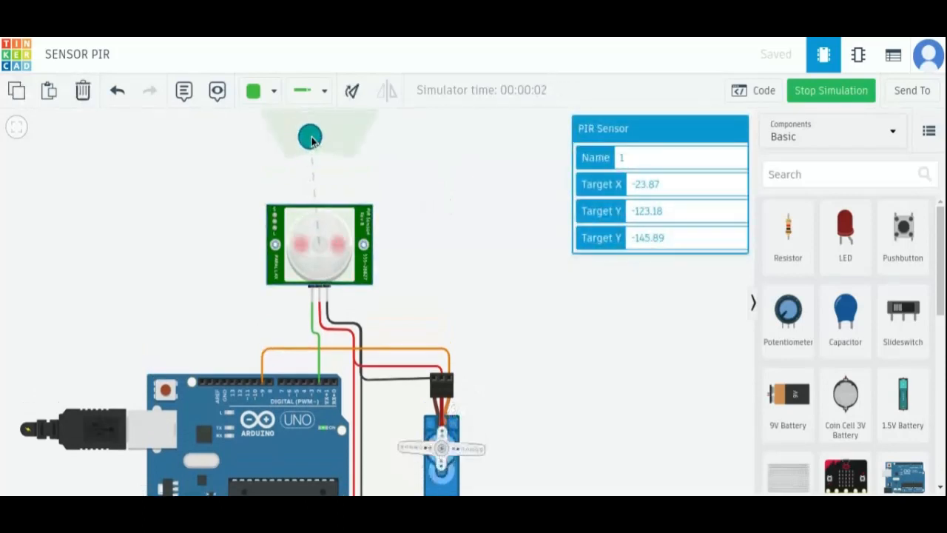
{"action": "mouse_move", "coordinate": [312, 140]}
{"action": "left_mouse_down"}
{"action": "mouse_move", "coordinate": [326, 127]}
{"action": "mouse_move", "coordinate": [354, 133]}
{"action": "mouse_move", "coordinate": [297, 138]}
{"action": "mouse_move", "coordinate": [303, 197]}
{"action": "mouse_move", "coordinate": [317, 138]}
{"action": "left_mouse_up"}
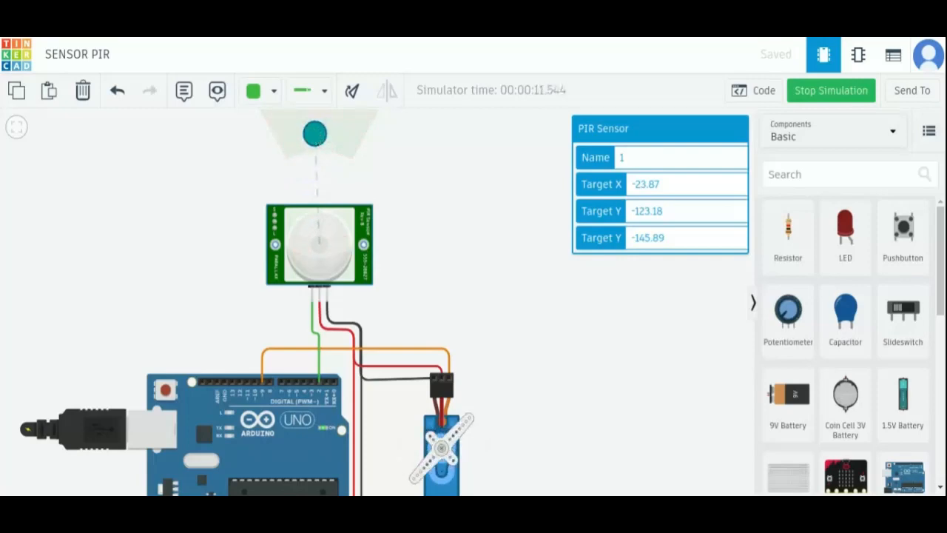
{"action": "left_click", "coordinate": [461, 196]}
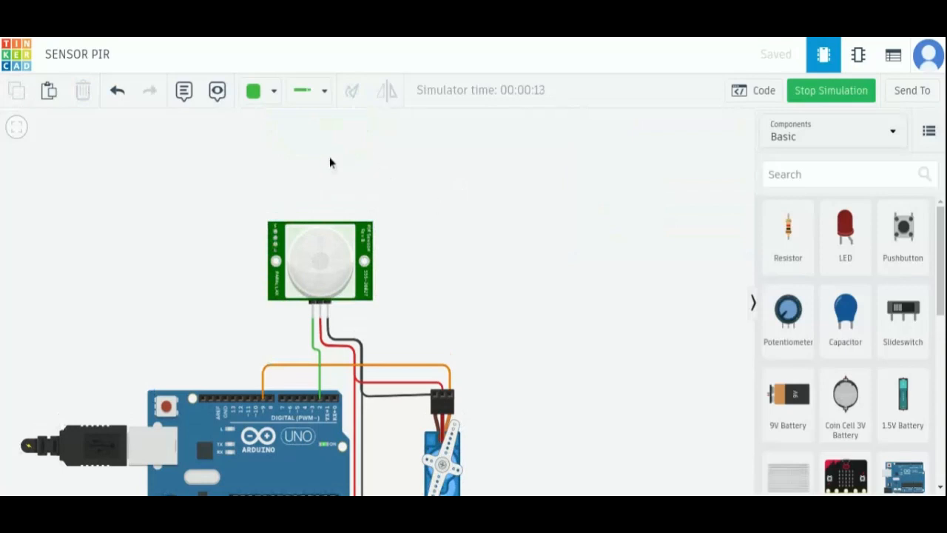
{"action": "left_click", "coordinate": [319, 247]}
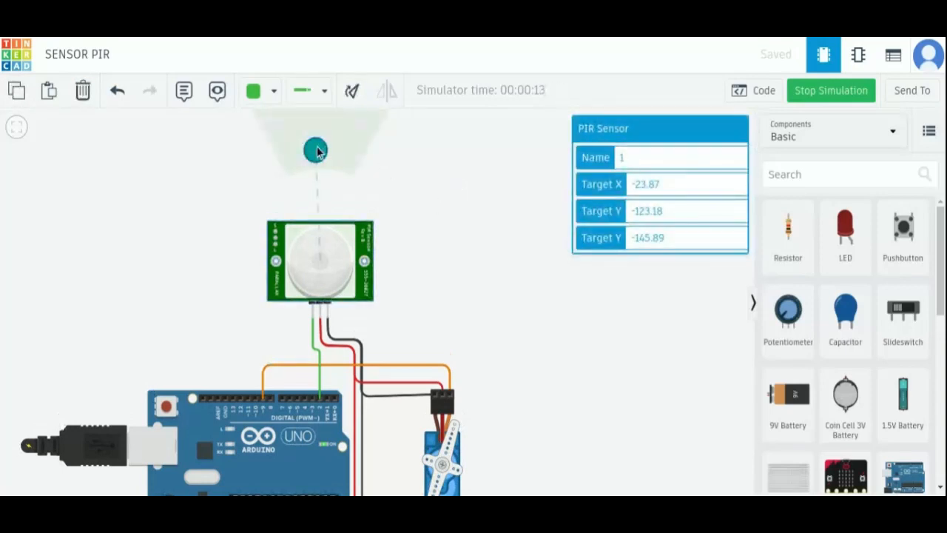
{"action": "mouse_move", "coordinate": [317, 151]}
{"action": "left_mouse_down"}
{"action": "mouse_move", "coordinate": [334, 142]}
{"action": "mouse_move", "coordinate": [295, 150]}
{"action": "mouse_move", "coordinate": [353, 145]}
{"action": "mouse_move", "coordinate": [313, 146]}
{"action": "mouse_move", "coordinate": [325, 145]}
{"action": "left_mouse_up"}
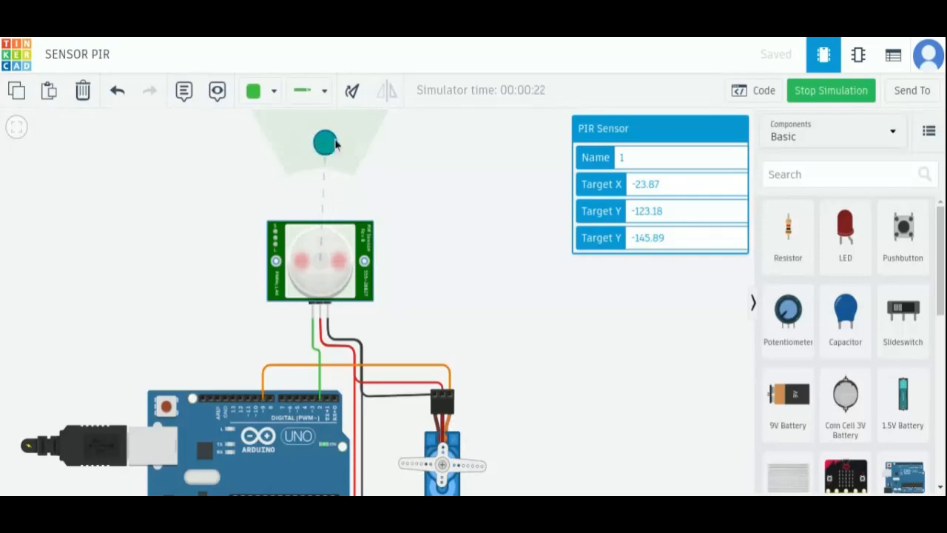
Examine the PIR circuit's Arduino code that drives the servo, and stop the simulation
{"action": "left_click", "coordinate": [743, 91]}
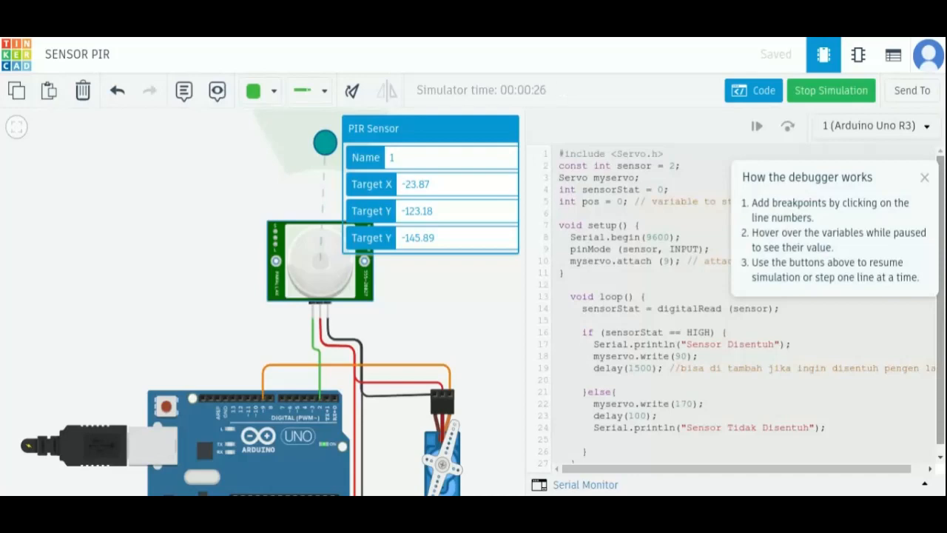
{"action": "left_click", "coordinate": [821, 90]}
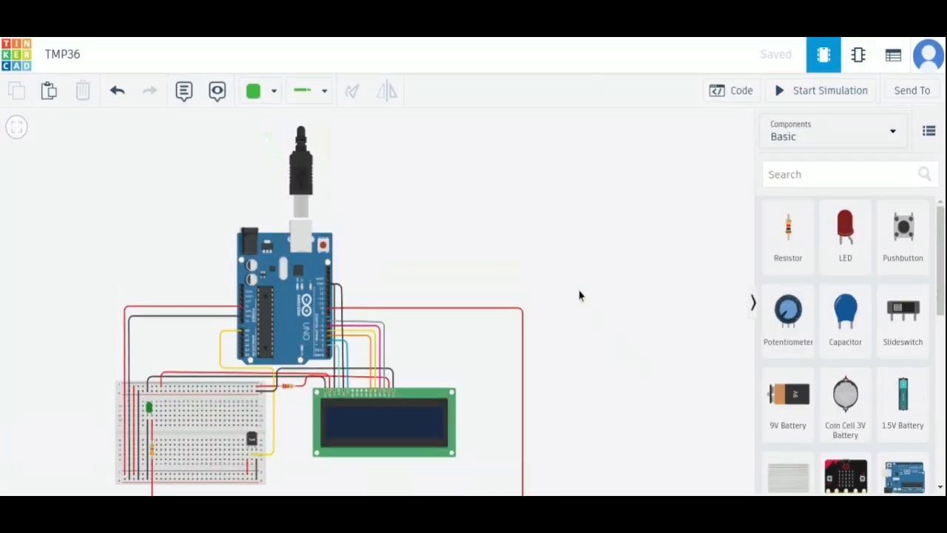
{"action": "left_click_drag", "start_coordinate": [578, 296], "coordinate": [609, 246]}
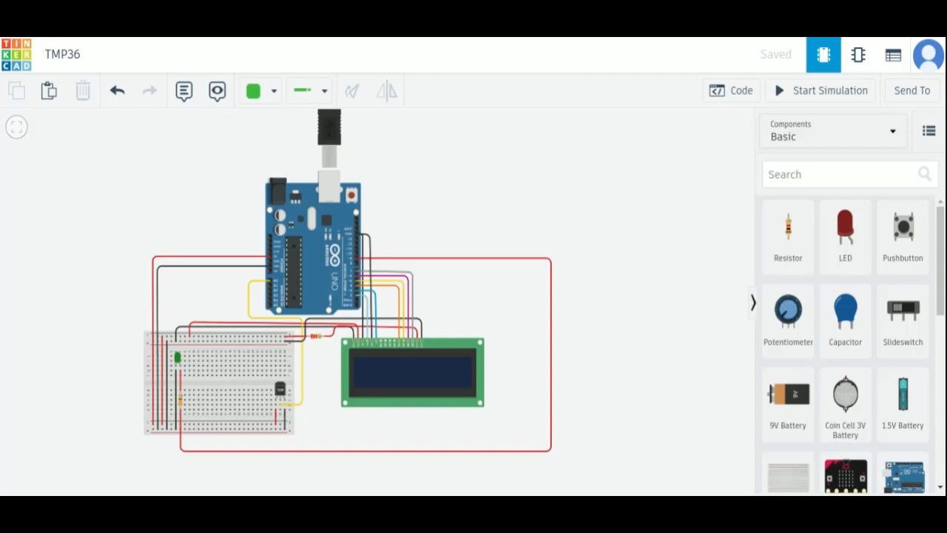
{"action": "left_click_drag", "start_coordinate": [607, 244], "coordinate": [609, 235]}
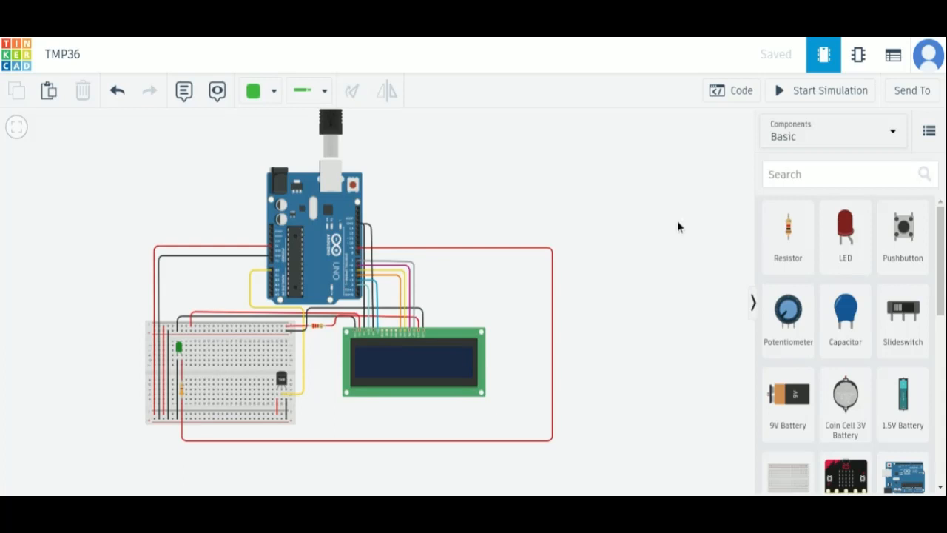
Start the simulation of the TMP36 temperature sensor circuit with the LCD
{"action": "left_click_drag", "start_coordinate": [645, 206], "coordinate": [645, 231]}
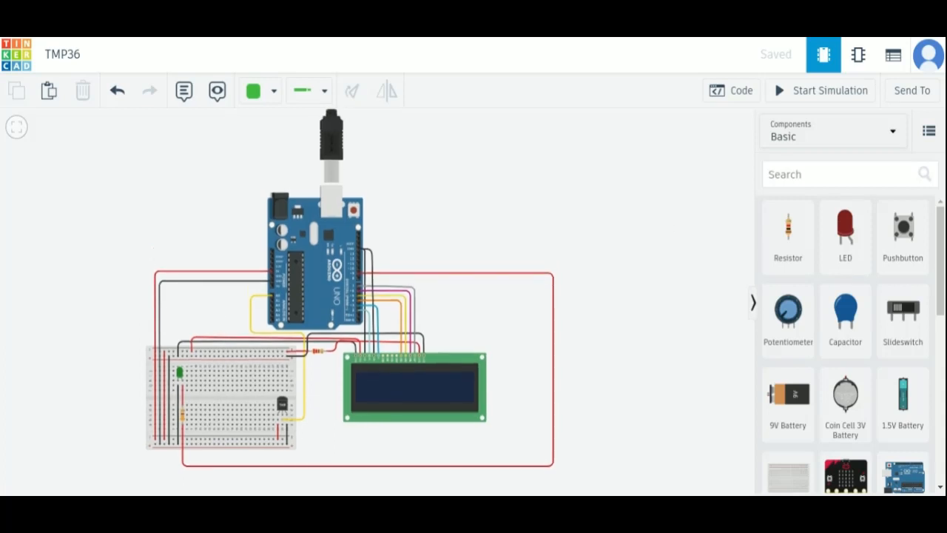
{"action": "left_click_drag", "start_coordinate": [647, 236], "coordinate": [641, 230]}
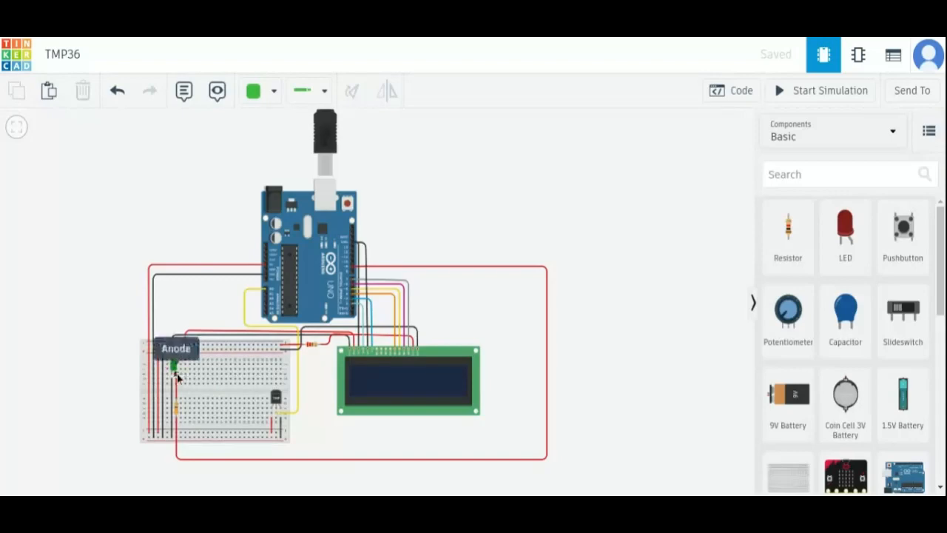
{"action": "left_click", "coordinate": [808, 96]}
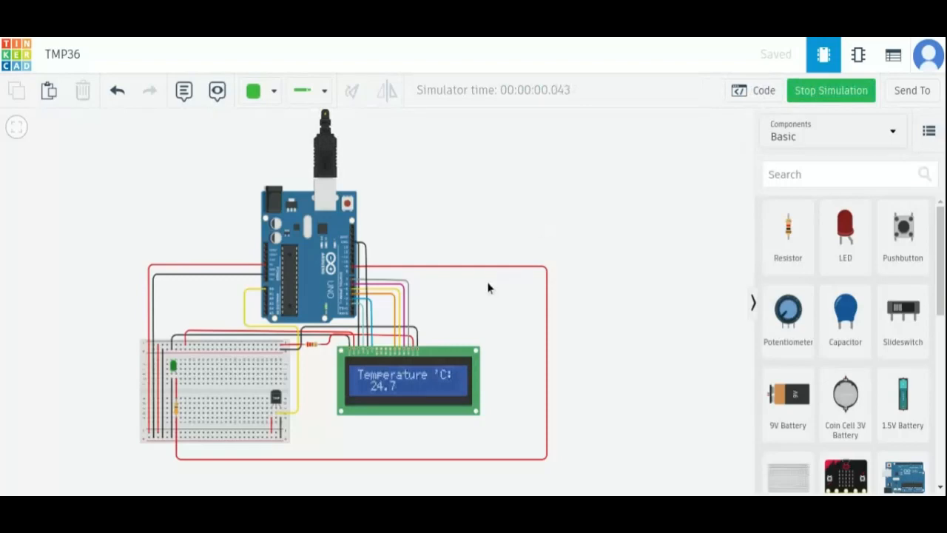
Raise the TMP36 sensor's simulated temperature to the hot end, and lower it to the cold end of its range
{"action": "left_click", "coordinate": [277, 398]}
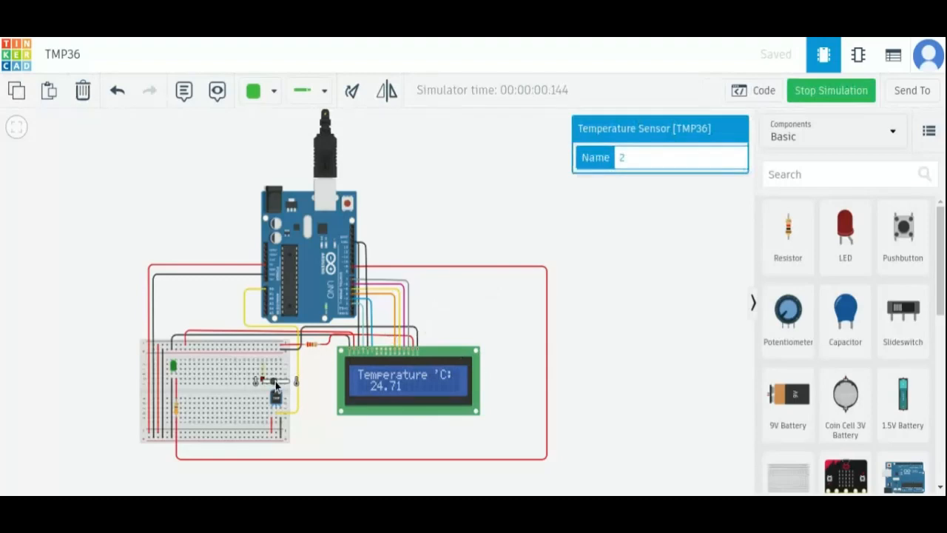
{"action": "left_click_drag", "start_coordinate": [276, 384], "coordinate": [287, 385]}
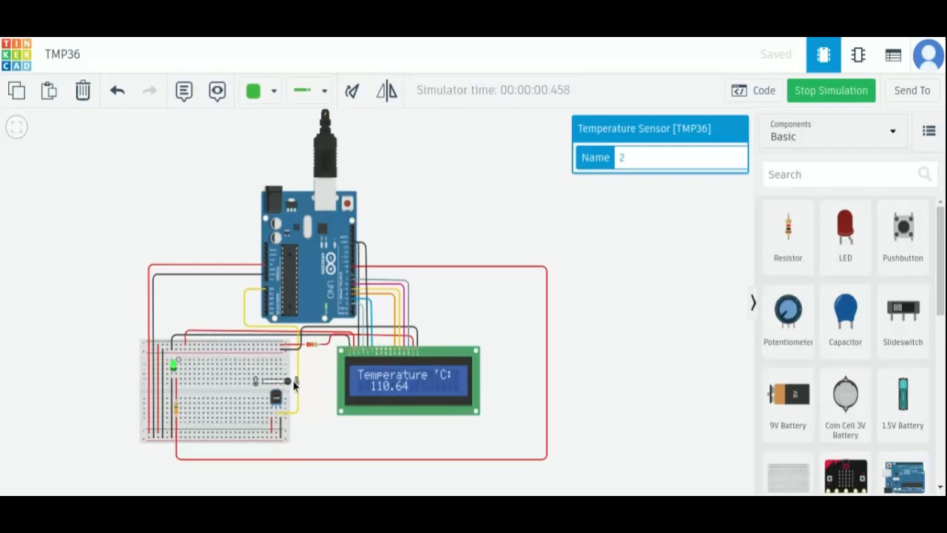
{"action": "left_click_drag", "start_coordinate": [293, 384], "coordinate": [297, 382]}
{"action": "left_click_drag", "start_coordinate": [290, 385], "coordinate": [263, 382]}
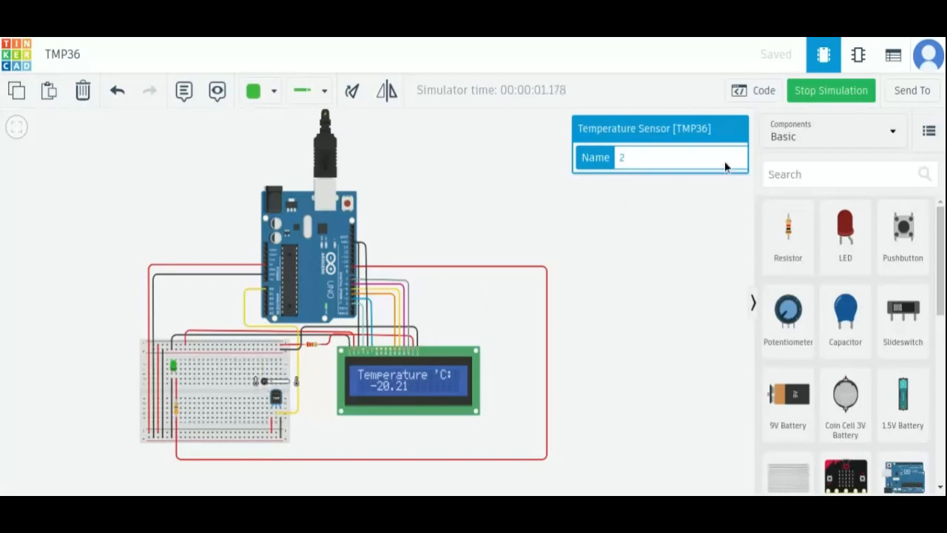
Examine the TMP36 circuit's Arduino code that prints the temperature on the LCD, and stop the simulation
{"action": "left_click", "coordinate": [765, 93]}
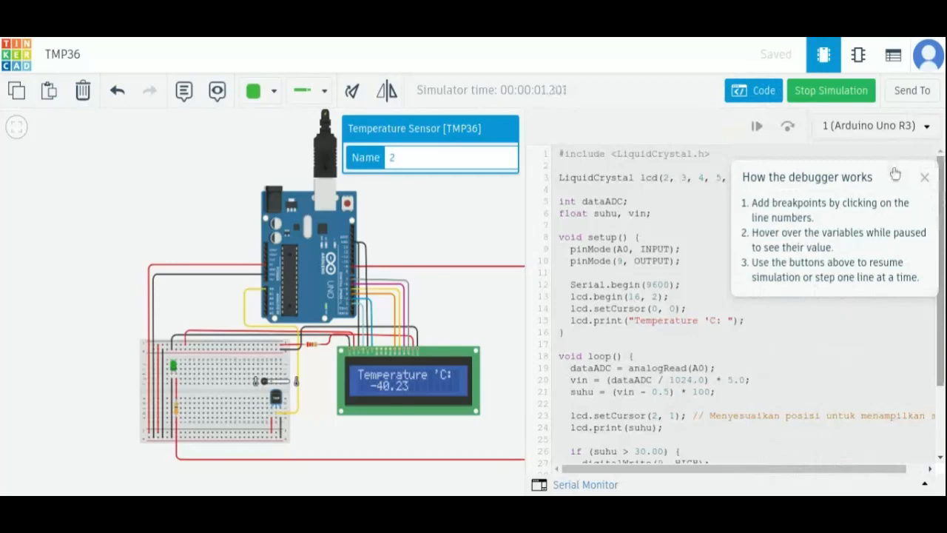
{"action": "left_click", "coordinate": [767, 92]}
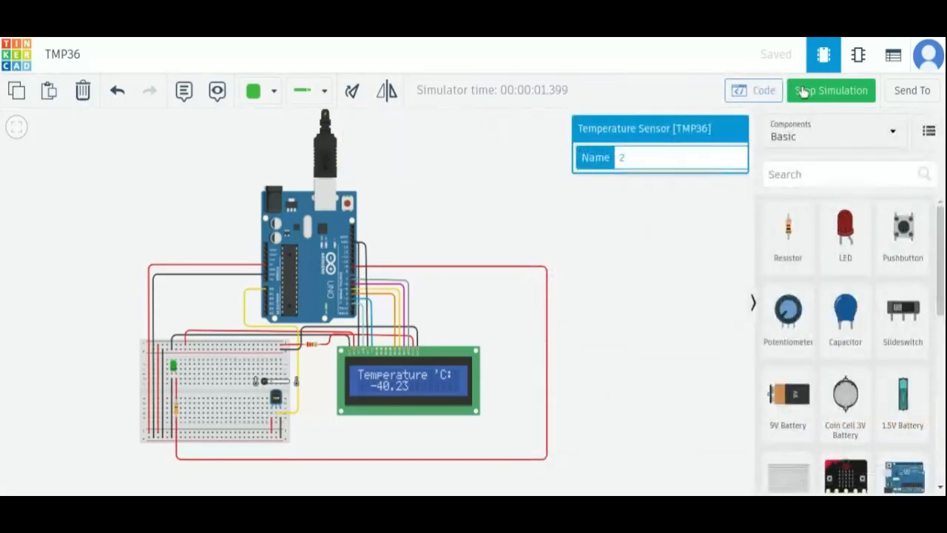
{"action": "left_click", "coordinate": [804, 90]}
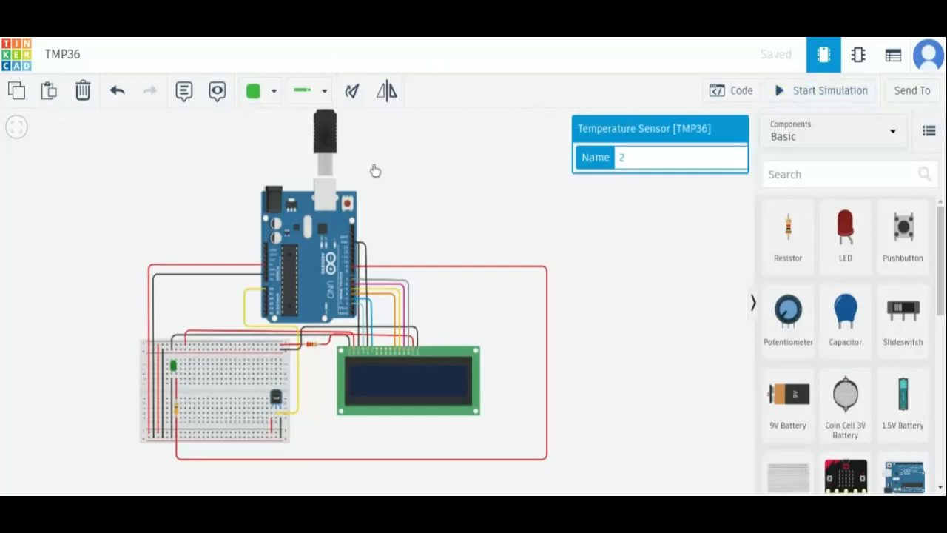
{"action": "left_click", "coordinate": [406, 190]}
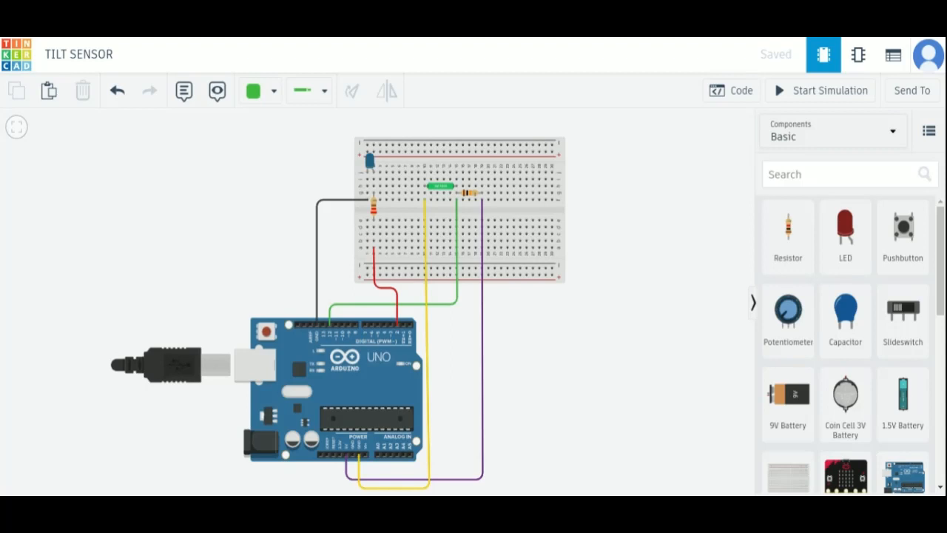
Start the simulation of the tilt sensor circuit with the blue LED
{"action": "left_click_drag", "start_coordinate": [575, 372], "coordinate": [516, 374]}
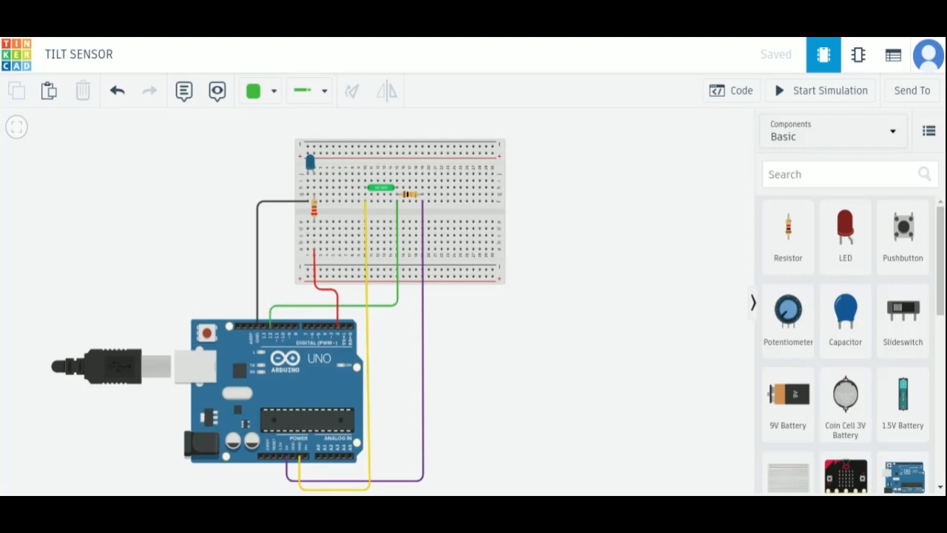
{"action": "left_click_drag", "start_coordinate": [516, 373], "coordinate": [520, 353]}
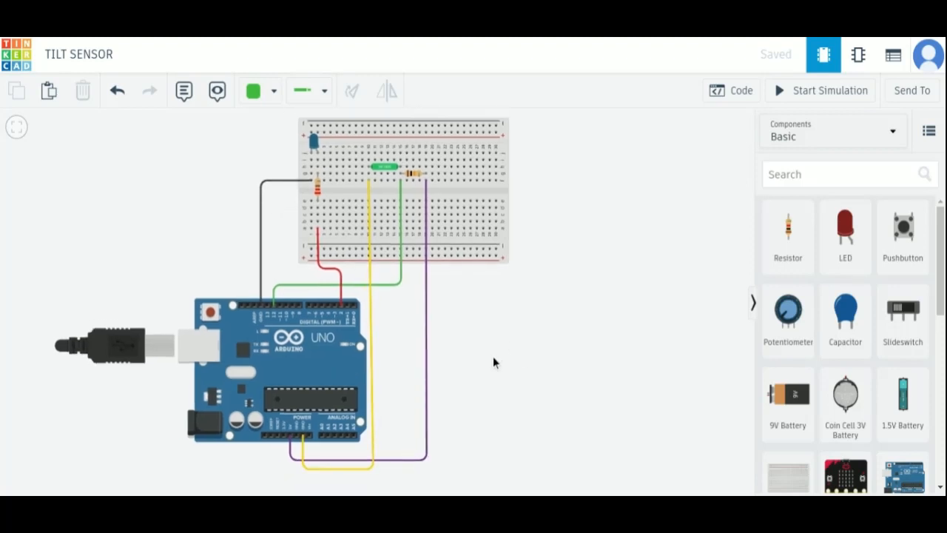
{"action": "left_click", "coordinate": [789, 98]}
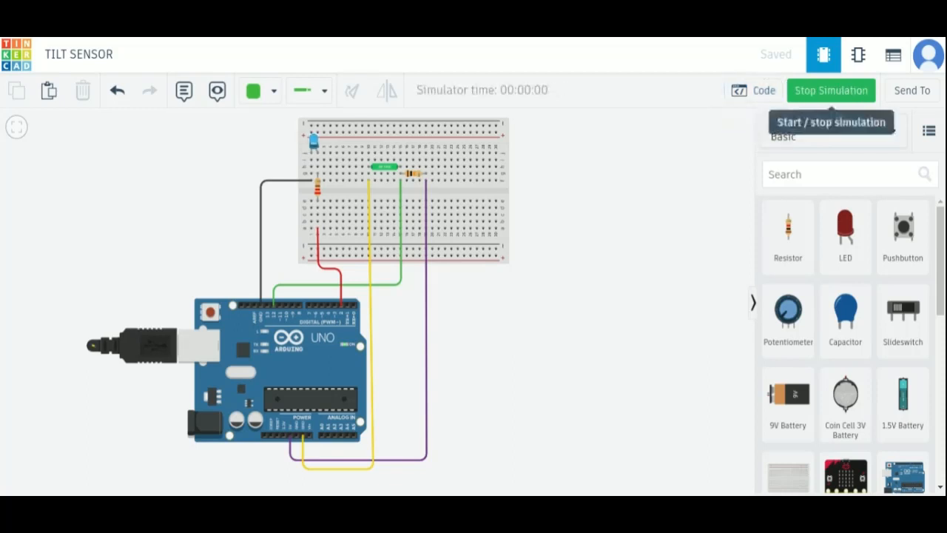
Tilt the tilt sensor fully and return it to its upright position to test the LED, and deselect the sensor
{"action": "left_click", "coordinate": [381, 165]}
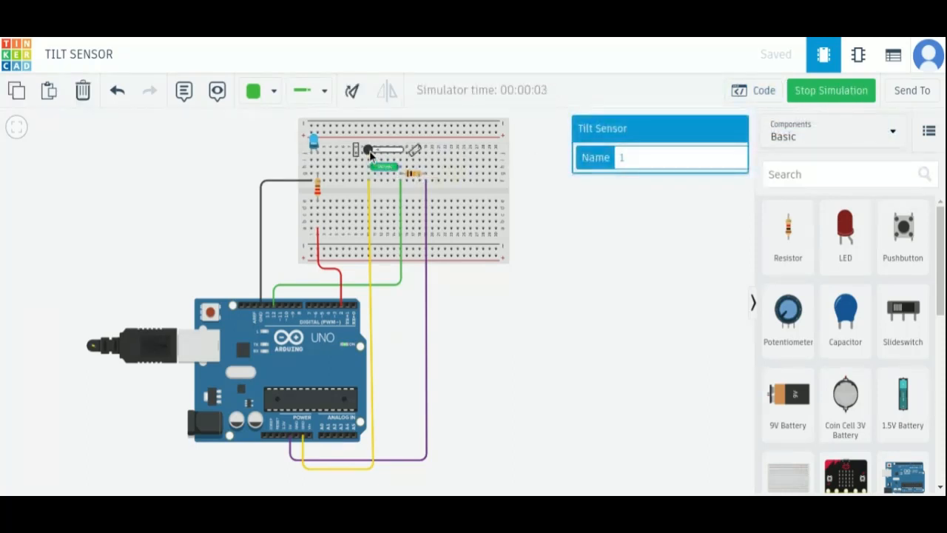
{"action": "mouse_move", "coordinate": [368, 150]}
{"action": "left_mouse_down"}
{"action": "mouse_move", "coordinate": [405, 154]}
{"action": "mouse_move", "coordinate": [372, 152]}
{"action": "left_mouse_up"}
{"action": "left_click_drag", "start_coordinate": [374, 152], "coordinate": [403, 151]}
{"action": "left_click_drag", "start_coordinate": [403, 151], "coordinate": [367, 151]}
{"action": "key", "text": "Delete"}
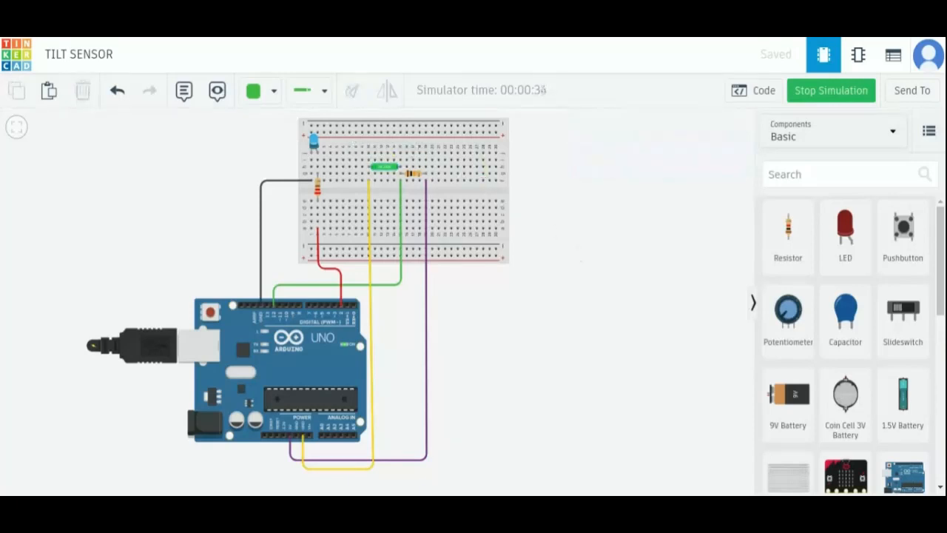
Examine the tilt sensor circuit's Arduino code that switches the LED, and stop the simulation
{"action": "left_click", "coordinate": [738, 95]}
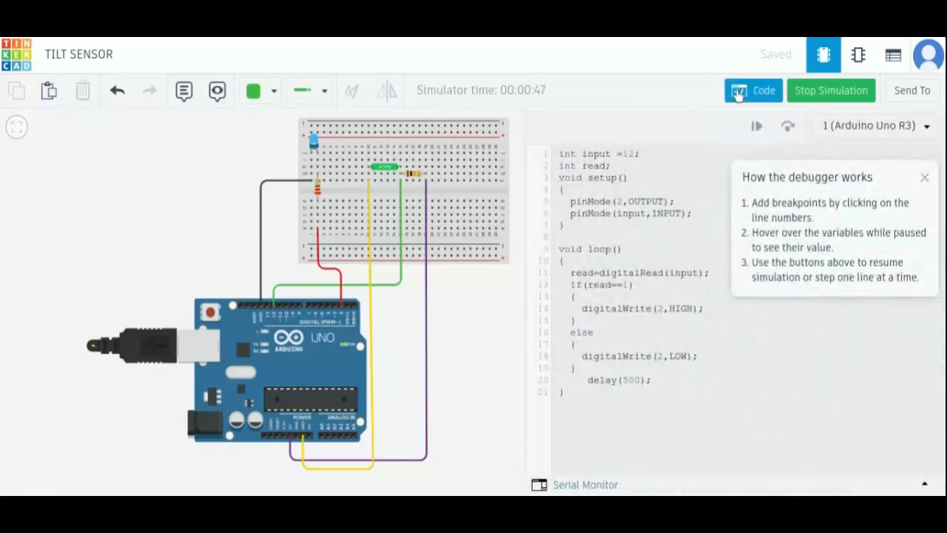
{"action": "left_click", "coordinate": [809, 91]}
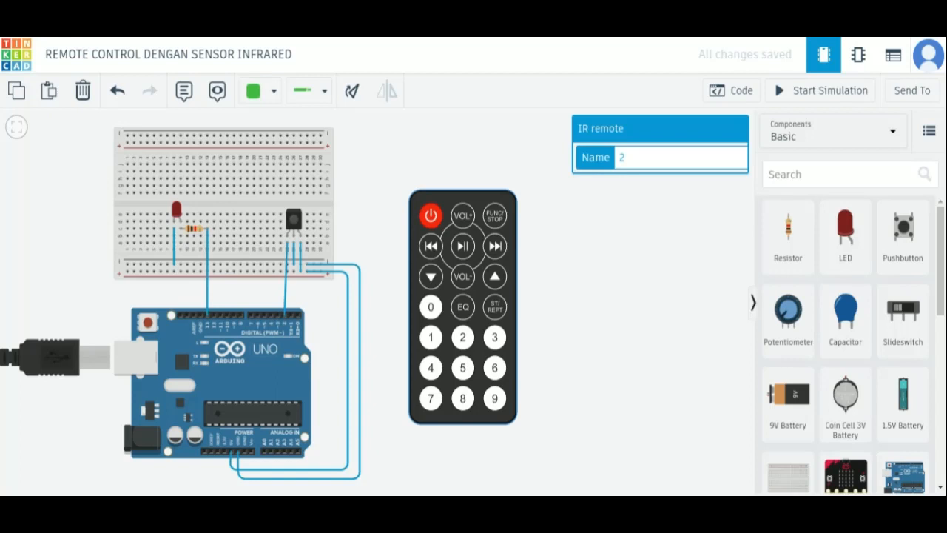
Simulate the infrared remote circuit, send the power, 2 and 1 signals from the IR remote, and stop the simulation
{"action": "left_click", "coordinate": [787, 98]}
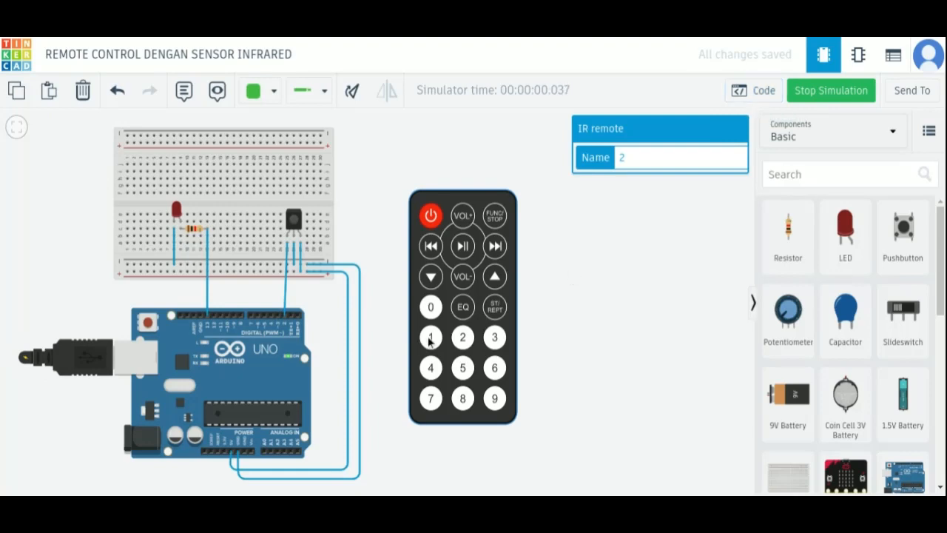
{"action": "left_click", "coordinate": [430, 217]}
{"action": "left_click", "coordinate": [463, 346]}
{"action": "left_click", "coordinate": [433, 338]}
{"action": "left_click", "coordinate": [433, 348]}
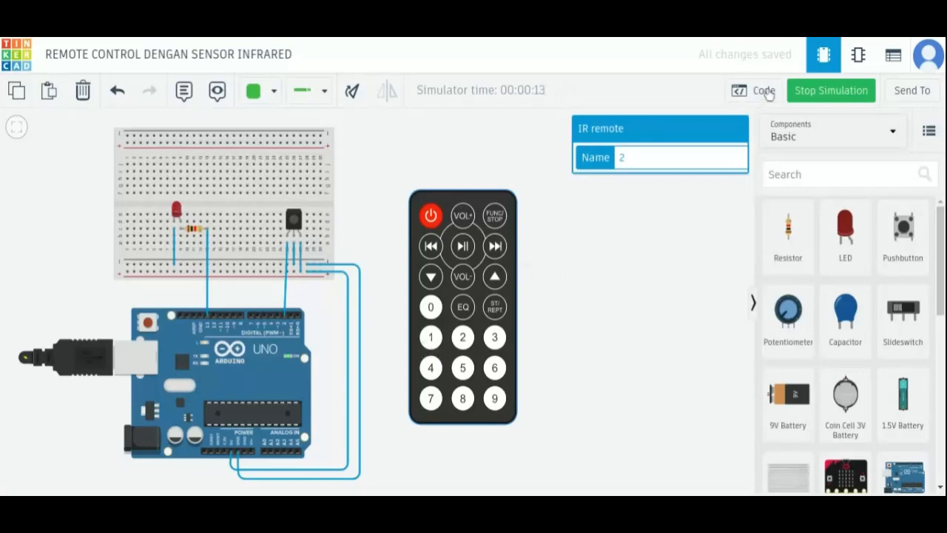
{"action": "left_click", "coordinate": [797, 92]}
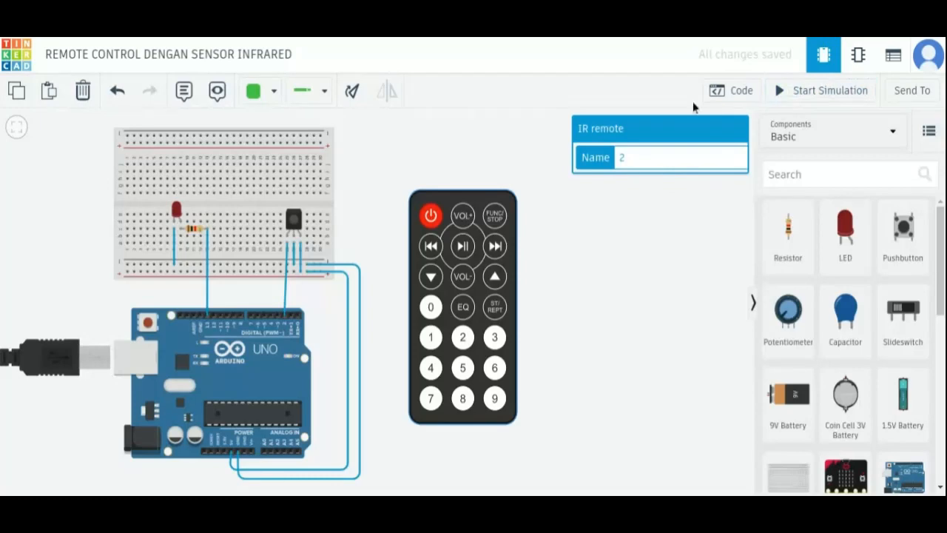
Examine the infrared circuit's Arduino code and the received IR codes logged in the Serial Monitor
{"action": "left_click", "coordinate": [729, 91]}
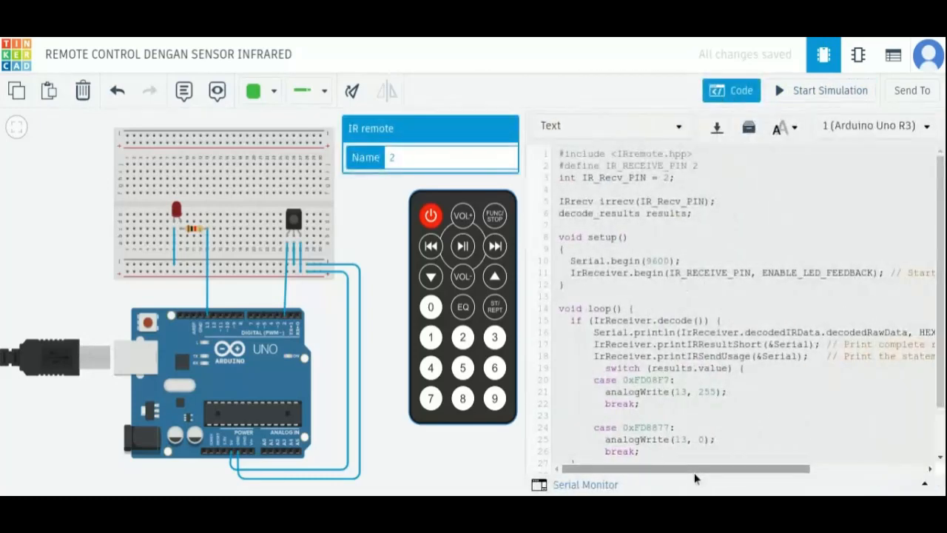
{"action": "left_click_drag", "start_coordinate": [709, 468], "coordinate": [654, 456]}
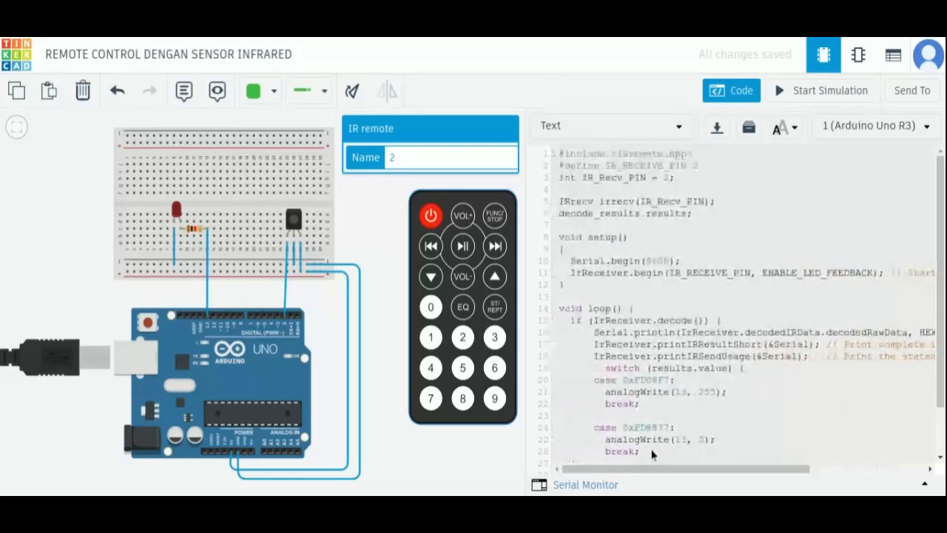
{"action": "left_click", "coordinate": [569, 484]}
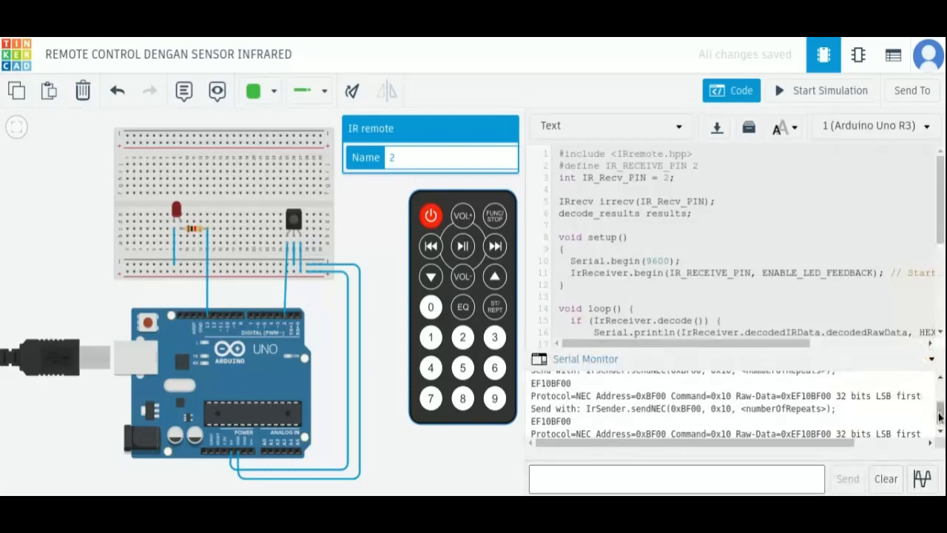
{"action": "mouse_move", "coordinate": [939, 413]}
{"action": "left_mouse_down"}
{"action": "mouse_move", "coordinate": [939, 395]}
{"action": "mouse_move", "coordinate": [940, 411]}
{"action": "left_mouse_up"}
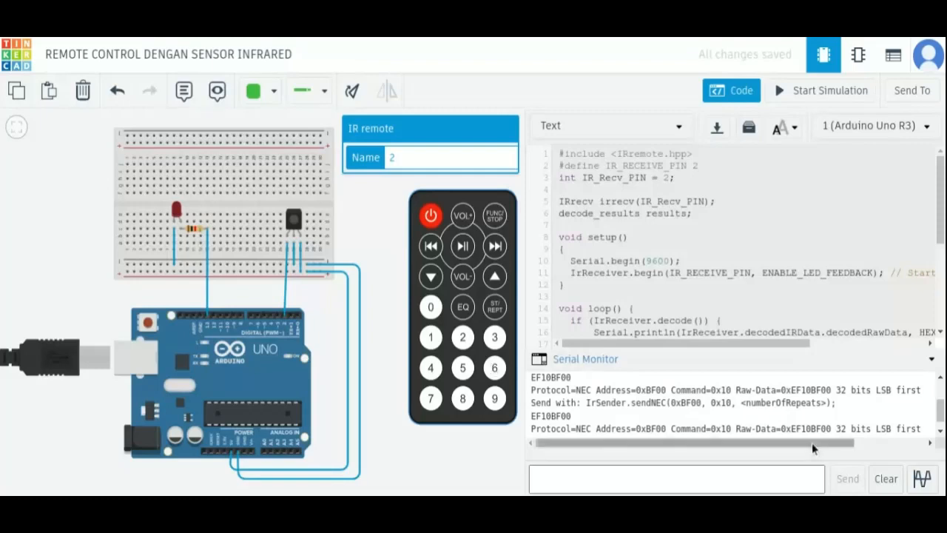
{"action": "left_click_drag", "start_coordinate": [940, 410], "coordinate": [941, 433]}
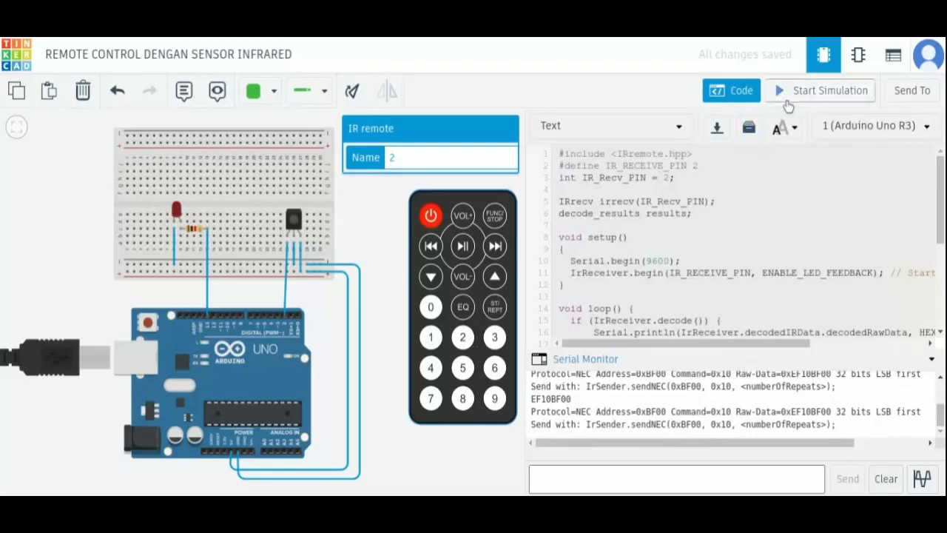
Restart the infrared remote simulation and send the 4 signal from the IR remote with the Serial Monitor open
{"action": "left_click", "coordinate": [787, 105]}
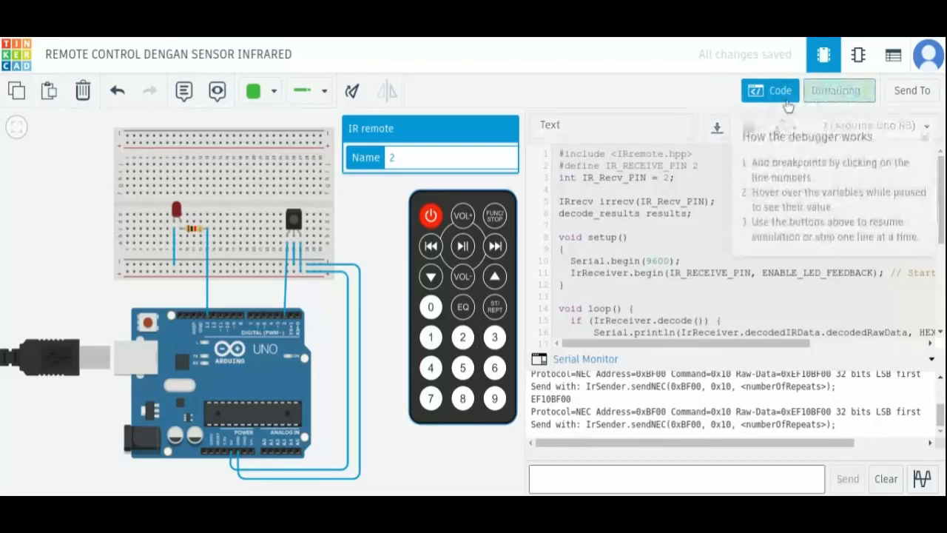
{"action": "left_click", "coordinate": [431, 367]}
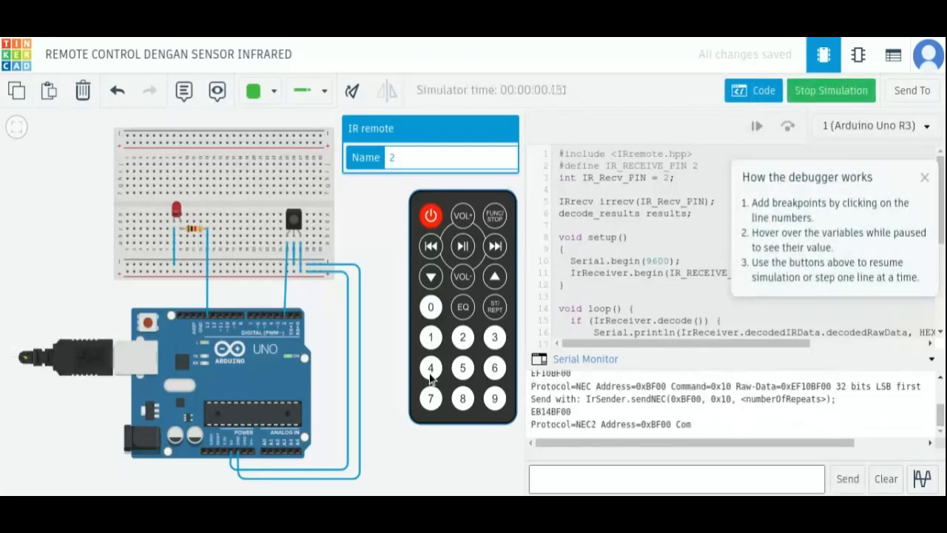